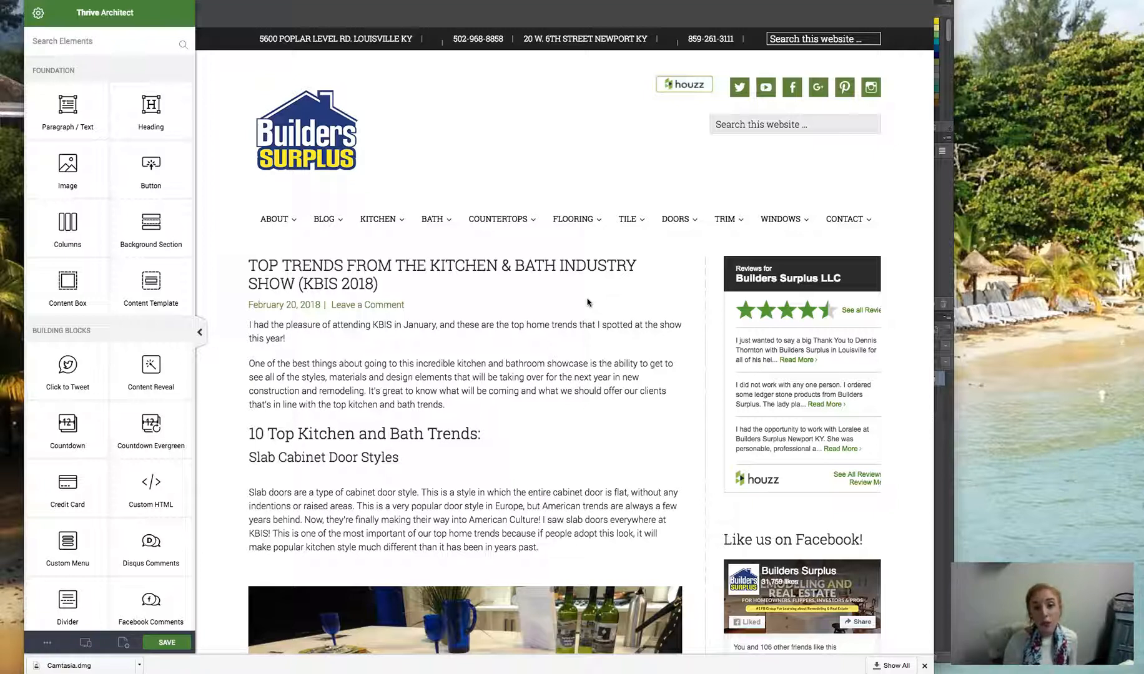
- Review the blog post from its title down to the Facebook Messenger call-to-action under The Farmhouse Look
scroll(524, 342, "down", 5)
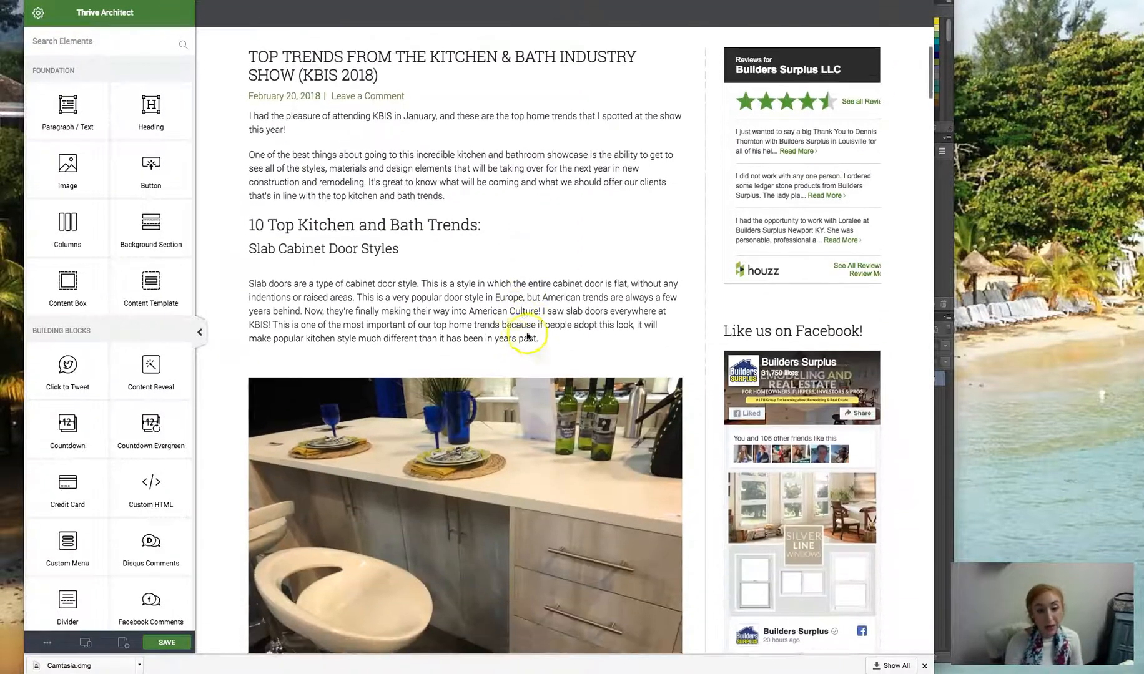
scroll(418, 192, "down", 9)
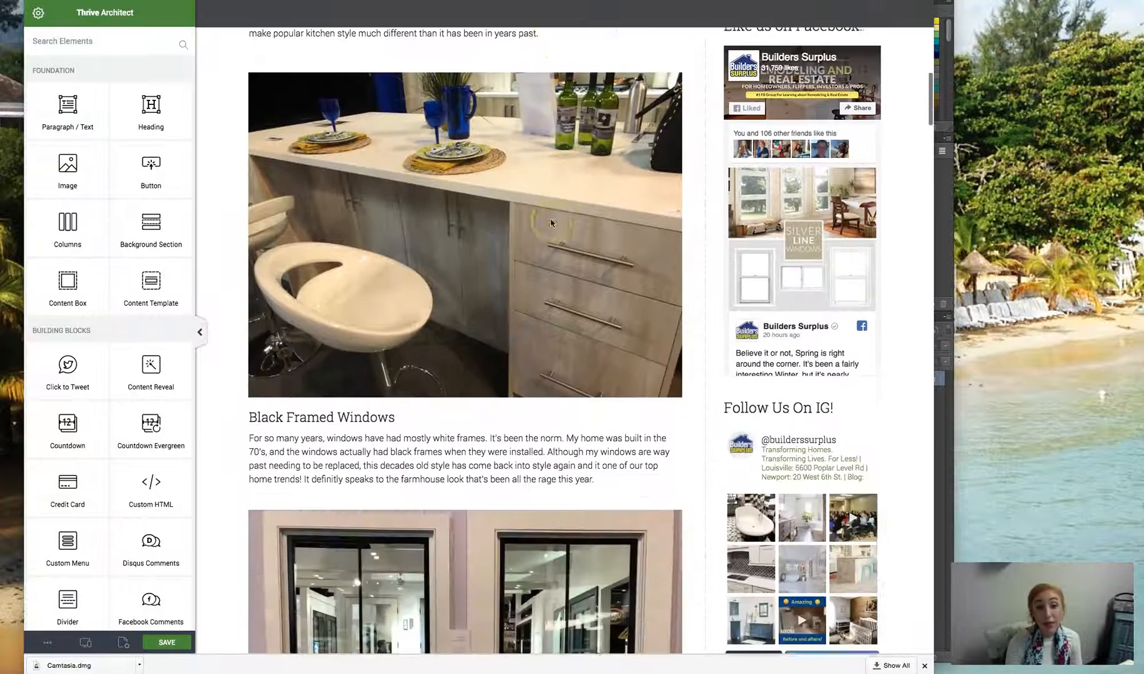
scroll(550, 223, "down", 15)
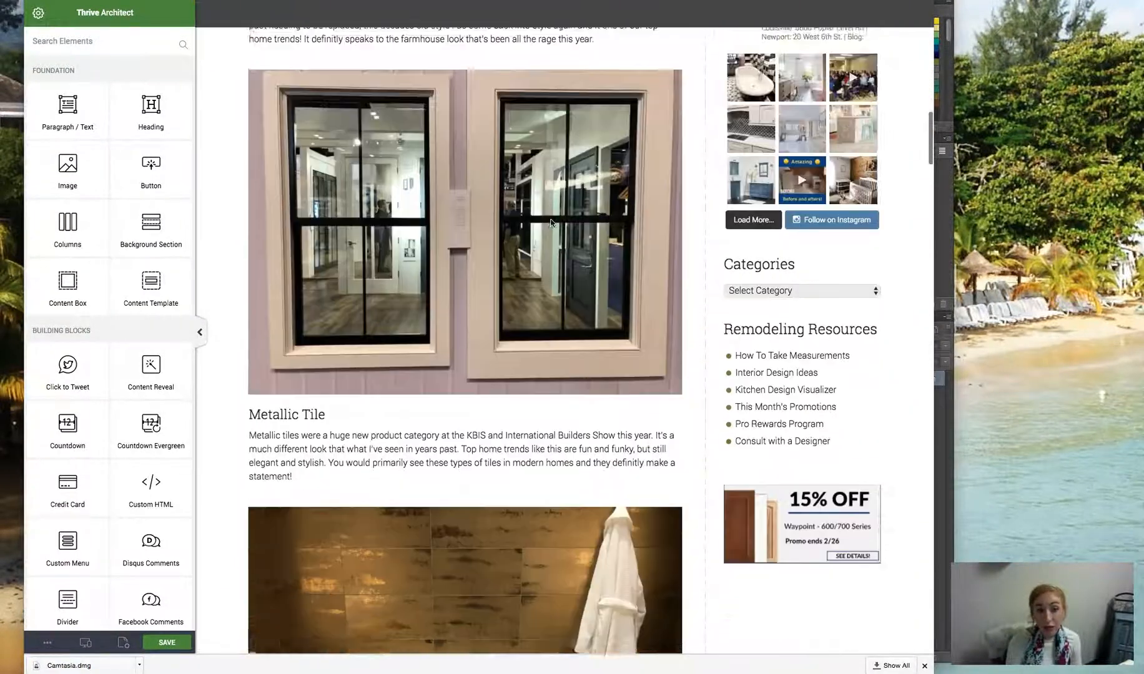
scroll(550, 223, "down", 19)
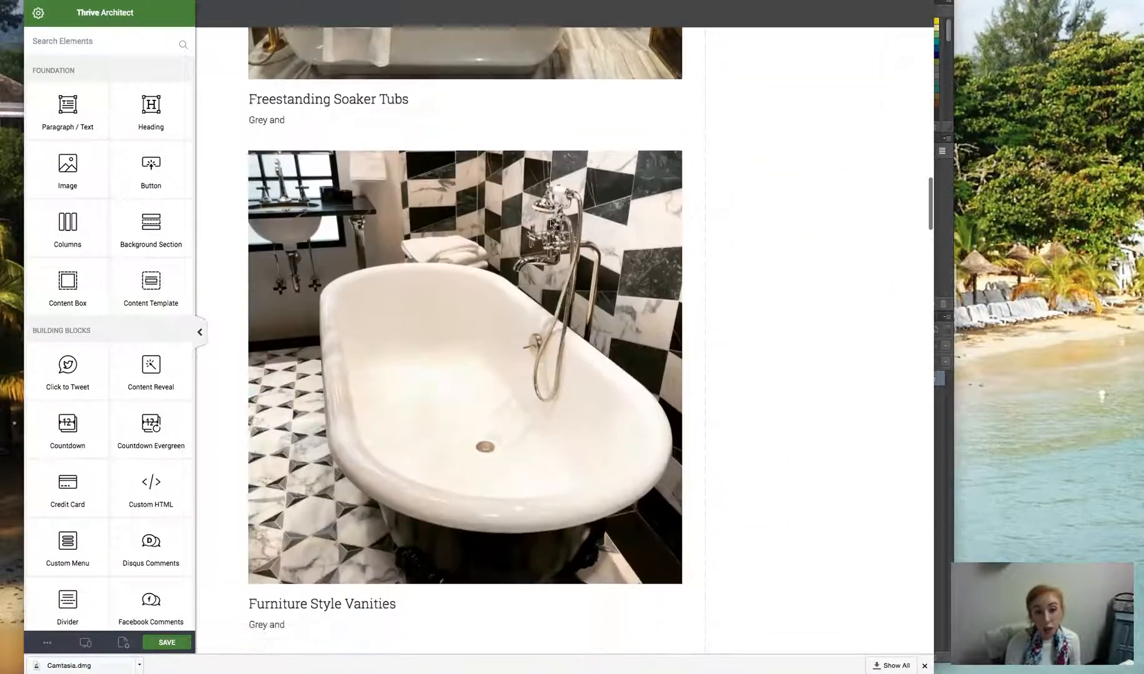
scroll(550, 223, "down", 13)
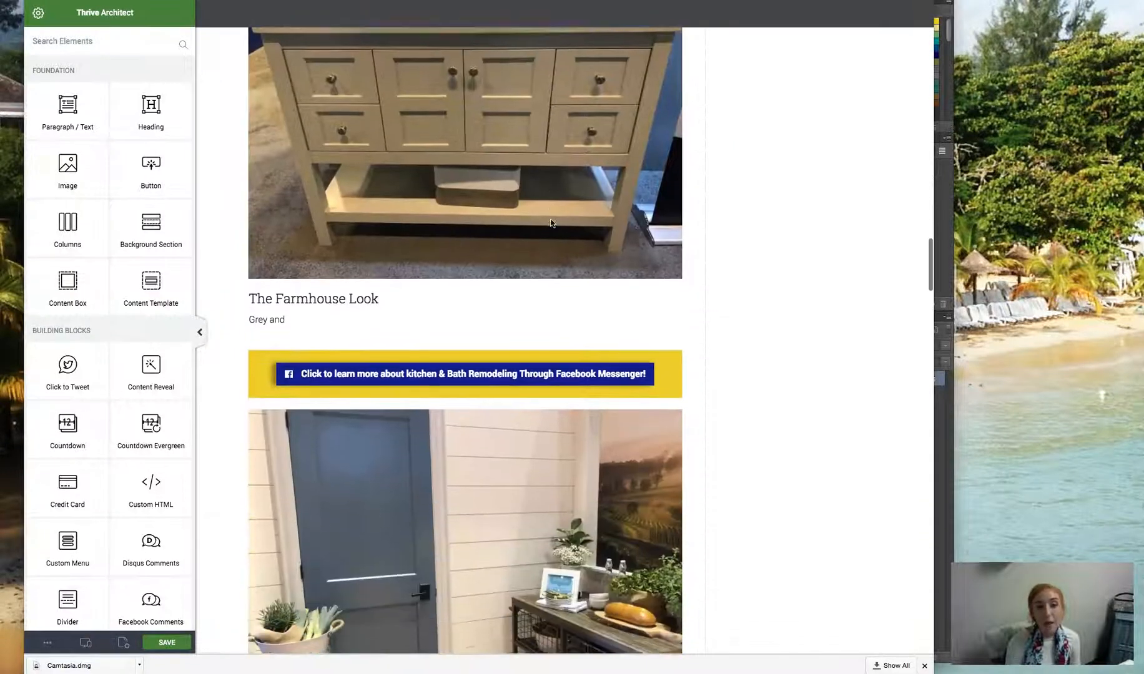
left_click(551, 223)
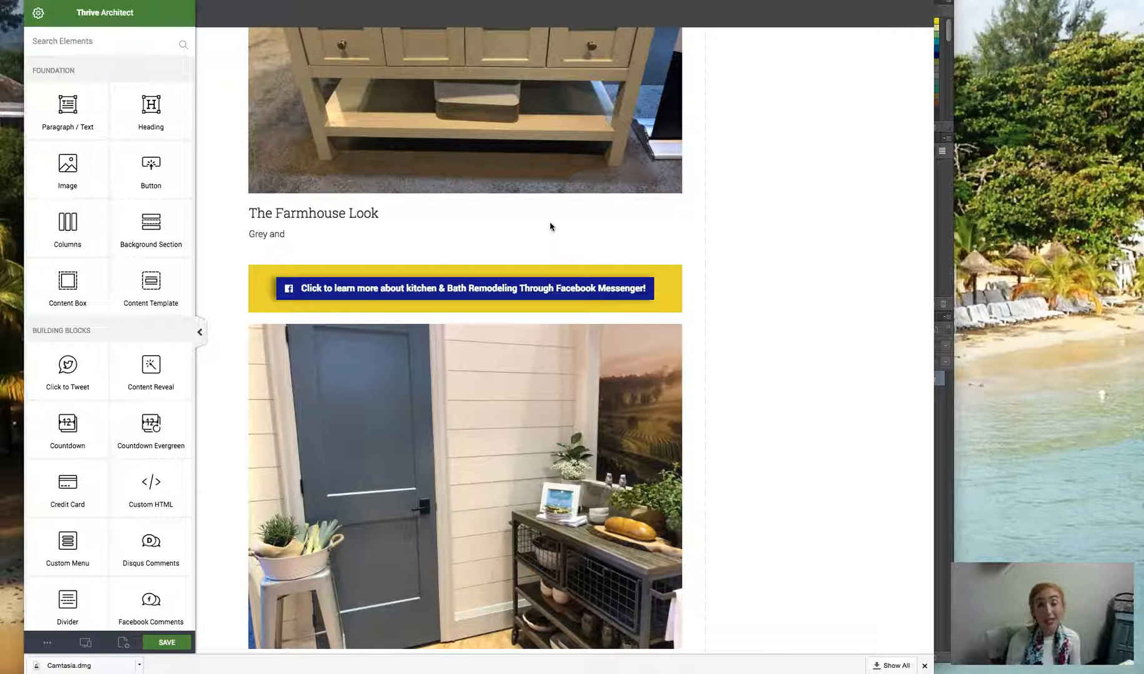
left_click(610, 269)
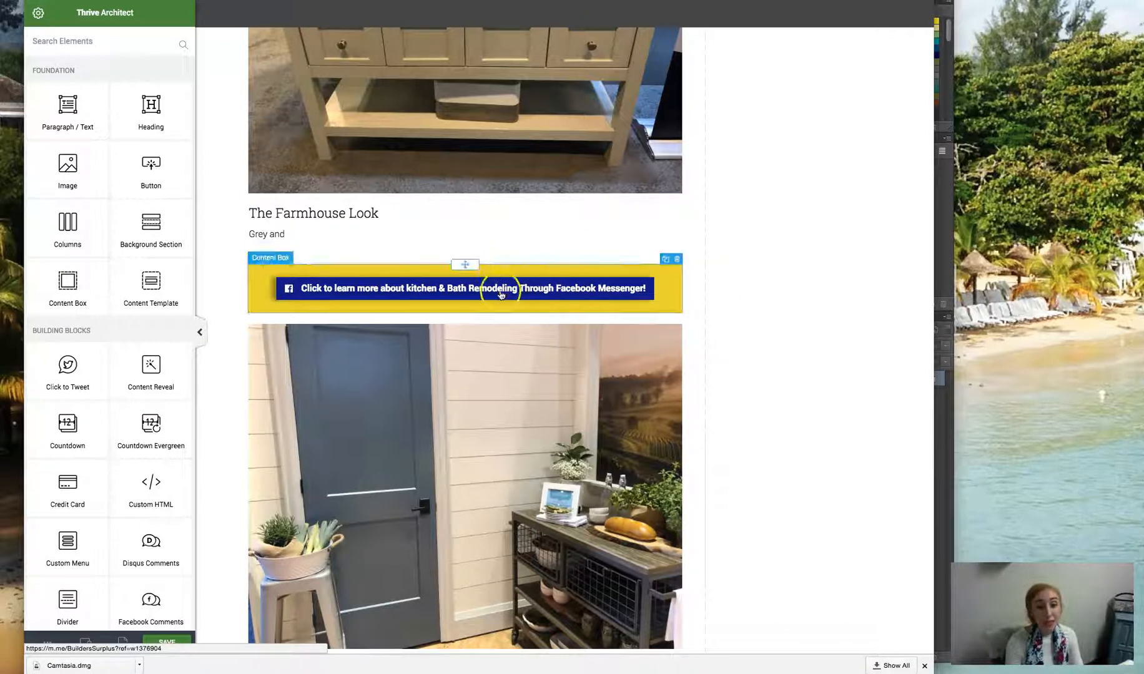
left_click(582, 265)
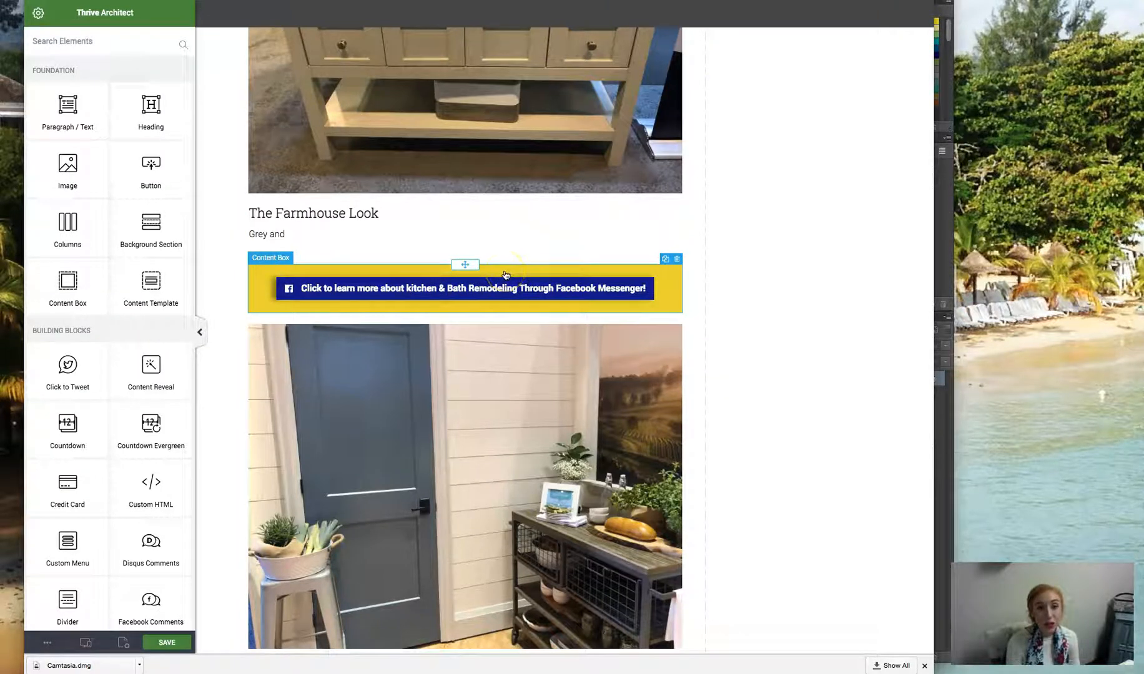
- Examine the kitchen and bath remodeling subscription form at the end of the blog post
scroll(505, 275, "up", 20)
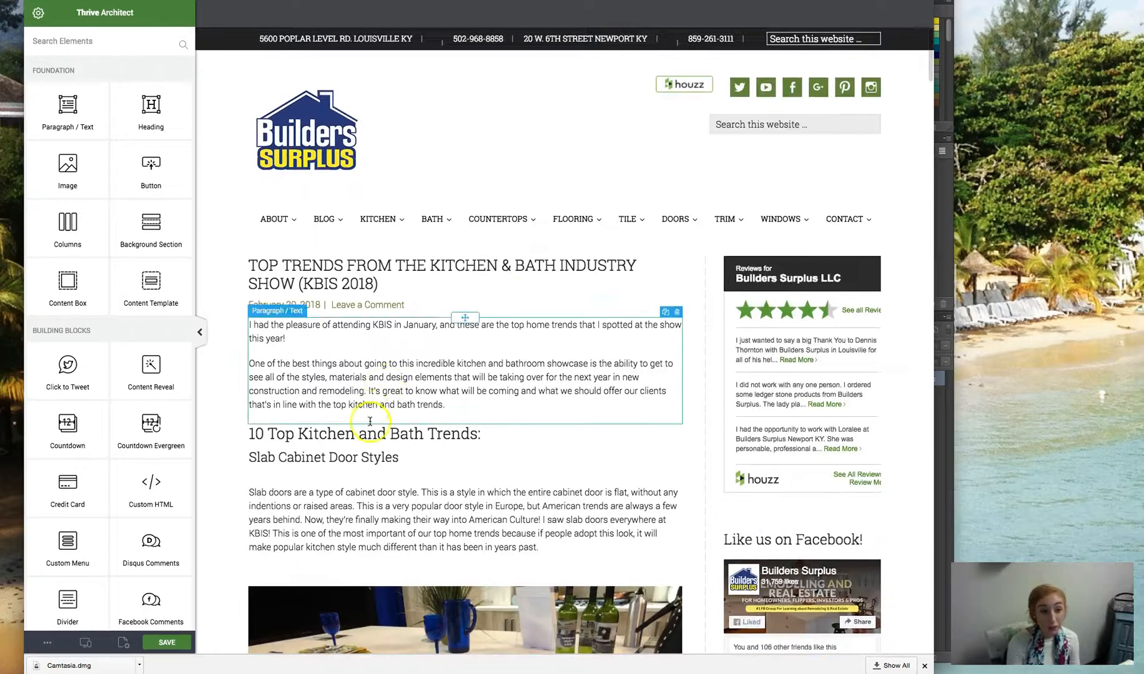
scroll(359, 305, "down", 20)
scroll(368, 311, "down", 20)
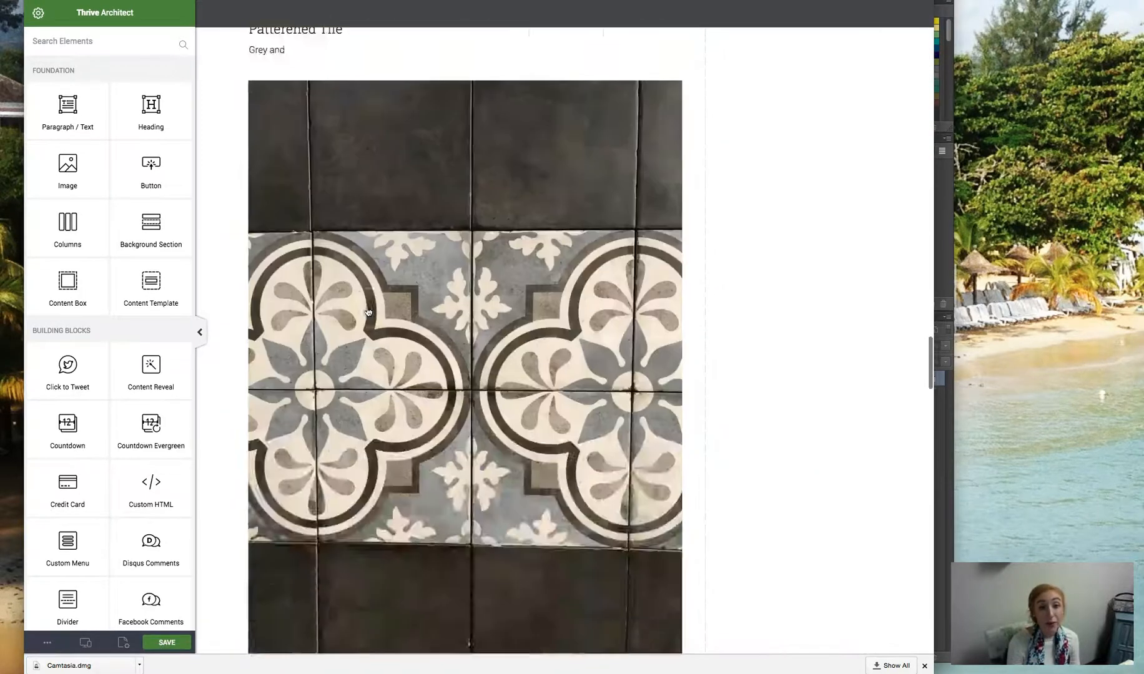
scroll(368, 311, "down", 1)
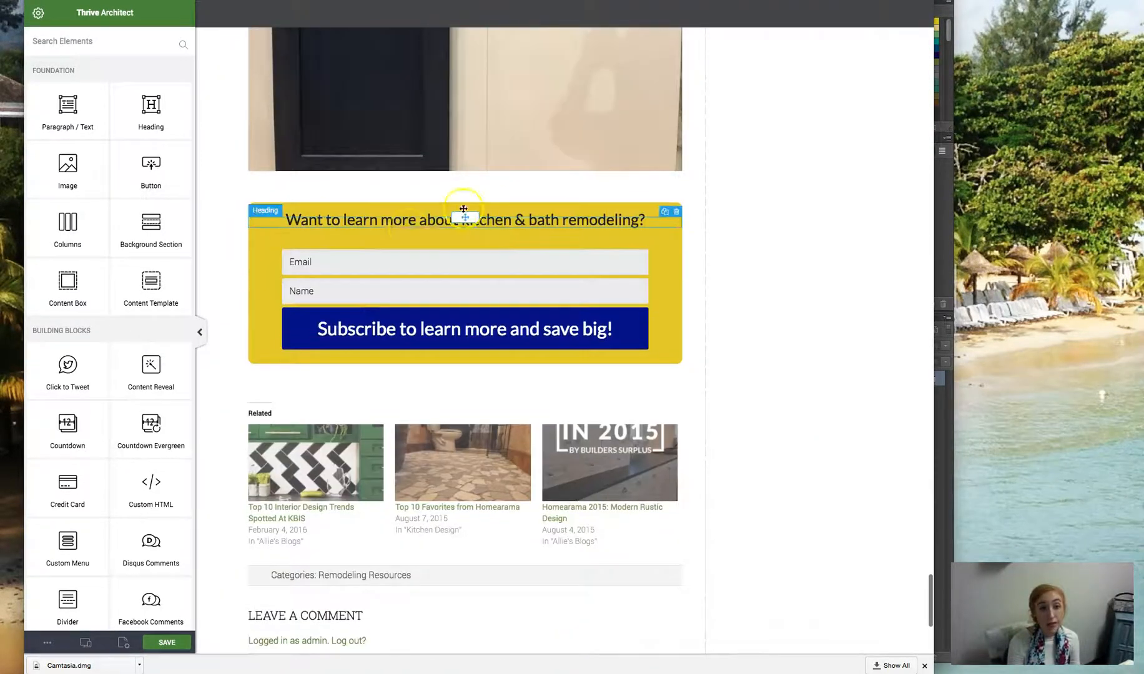
left_click(806, 310)
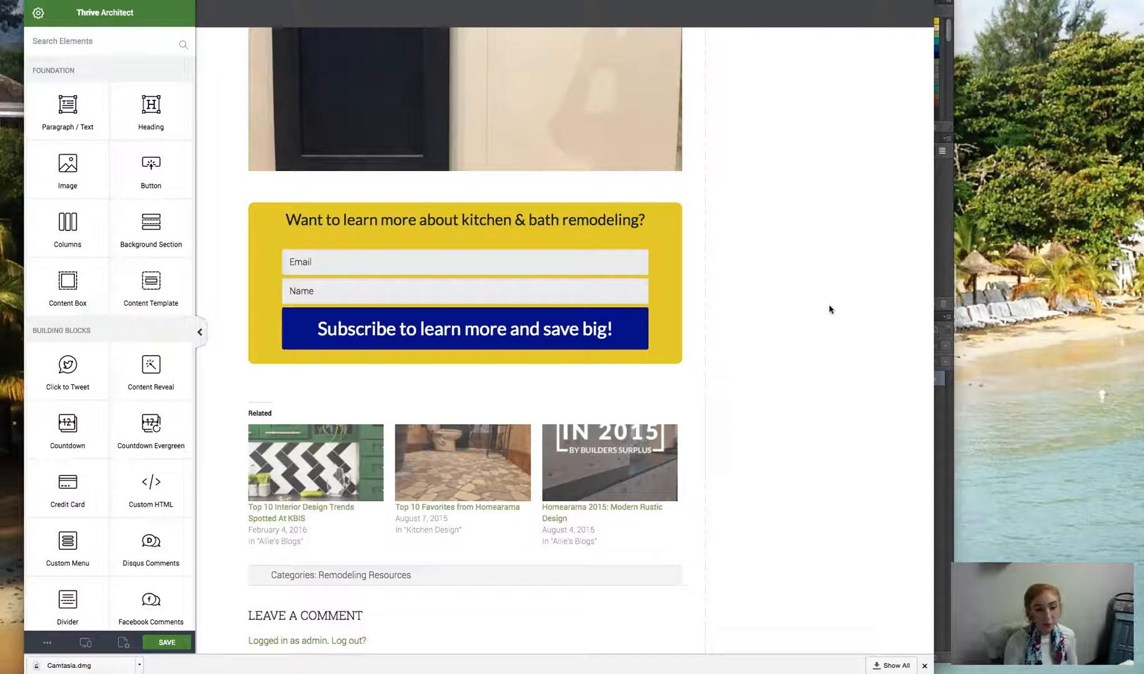
left_click(549, 197)
scroll(548, 197, "down", 2)
left_click(549, 201)
left_click(554, 164)
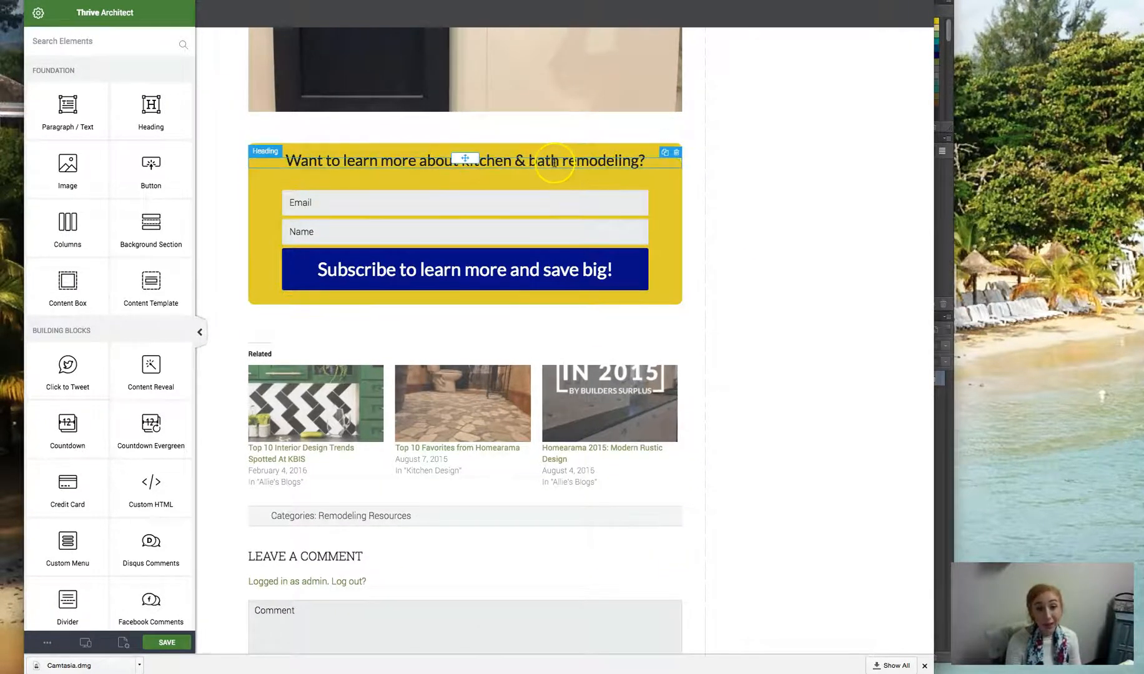
left_click(517, 200)
left_click(702, 218)
left_click(744, 213)
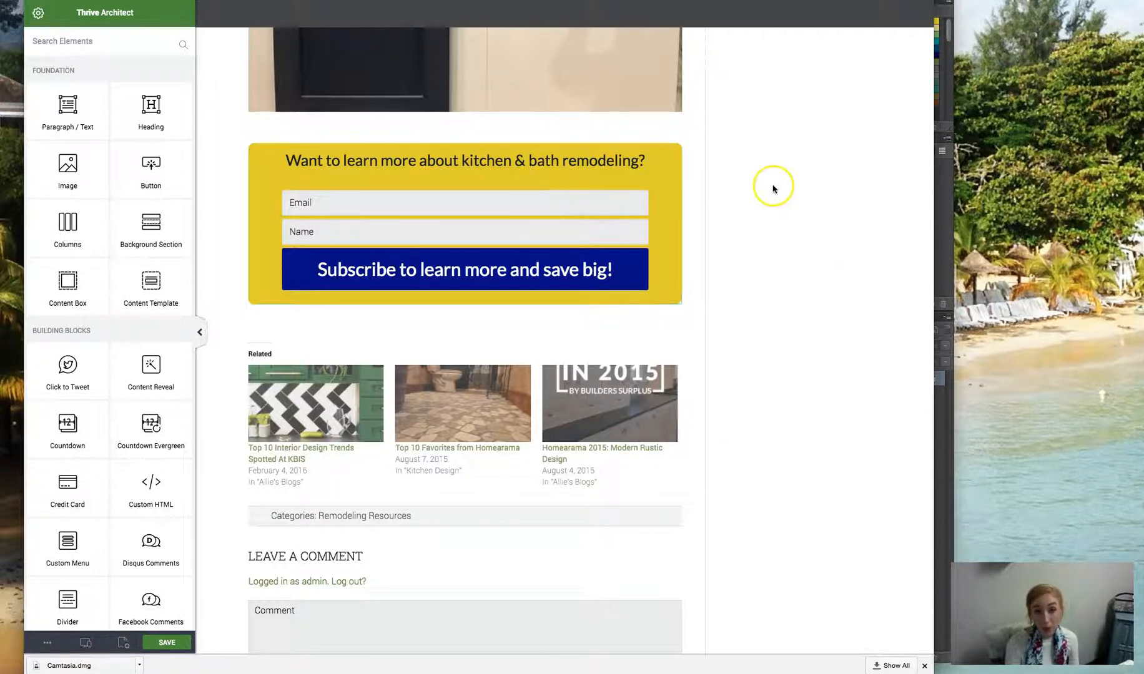
scroll(774, 186, "up", 2)
scroll(740, 209, "up", 5)
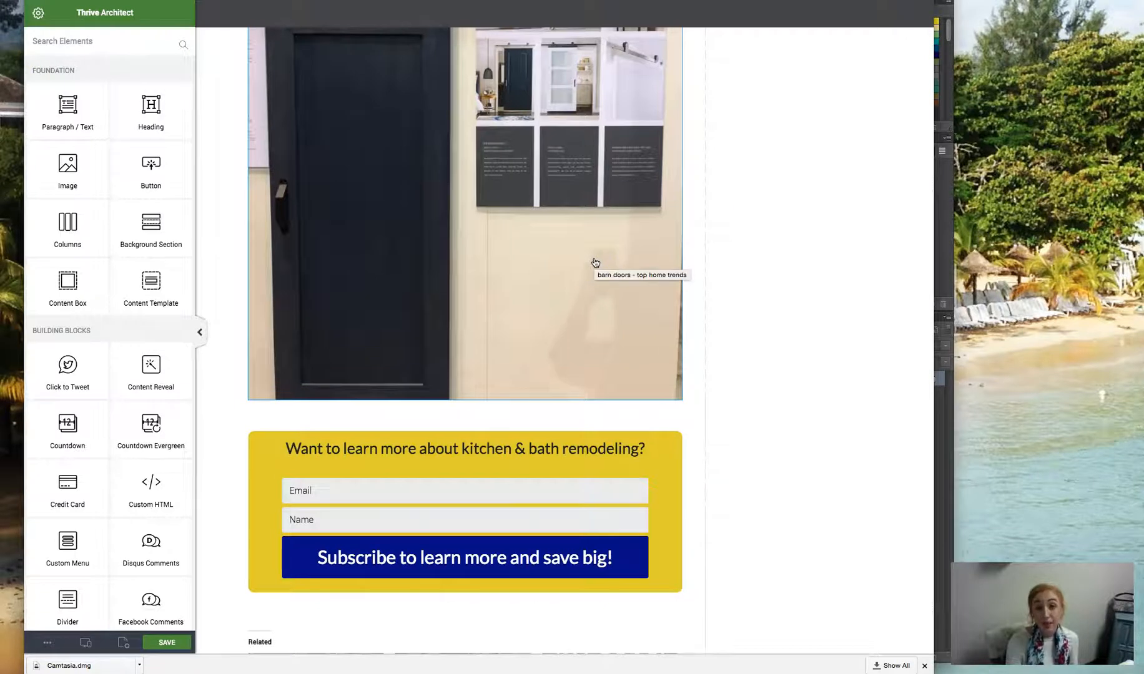
scroll(687, 238, "down", 4)
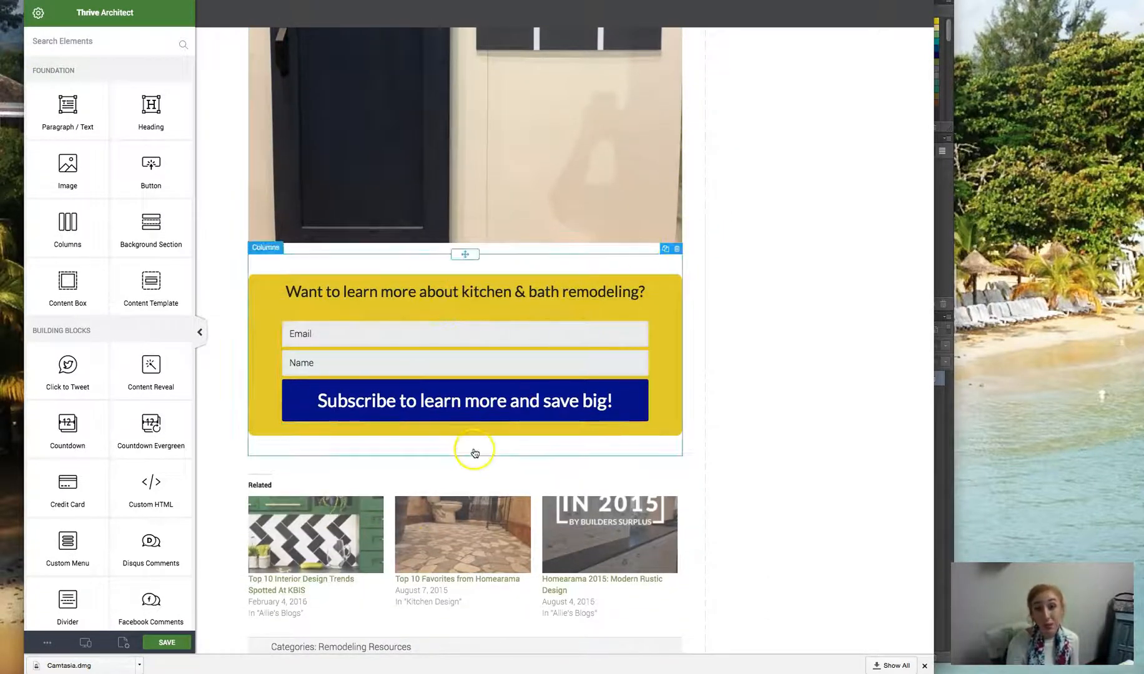
left_click(523, 429)
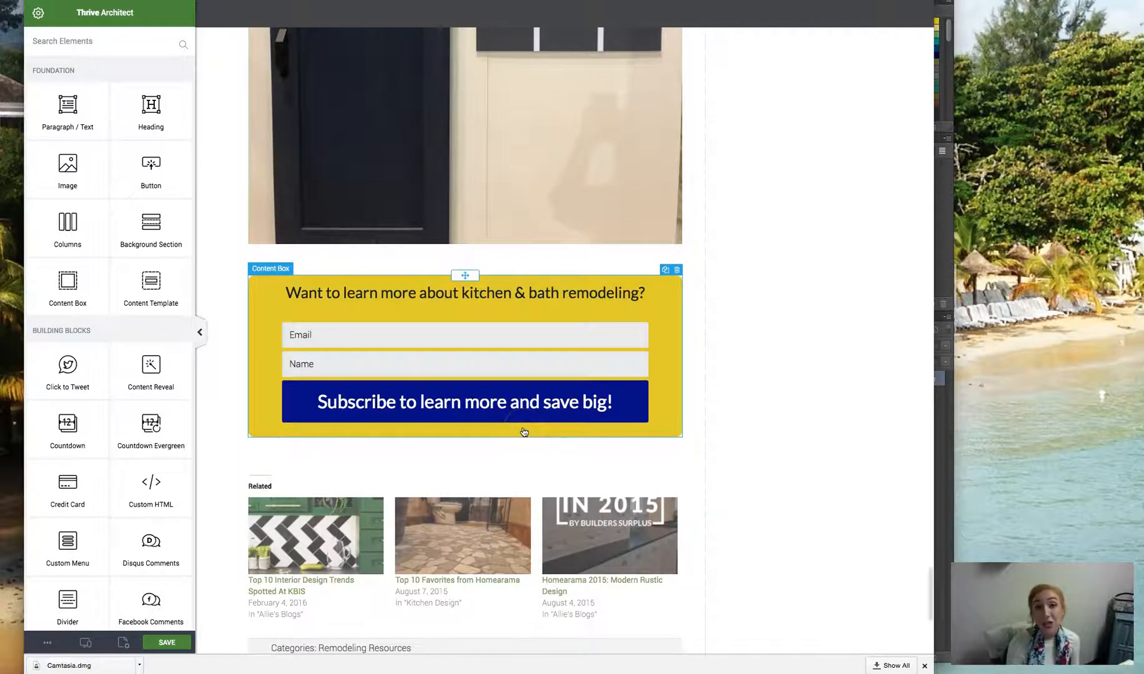
scroll(248, 242, "up", 2)
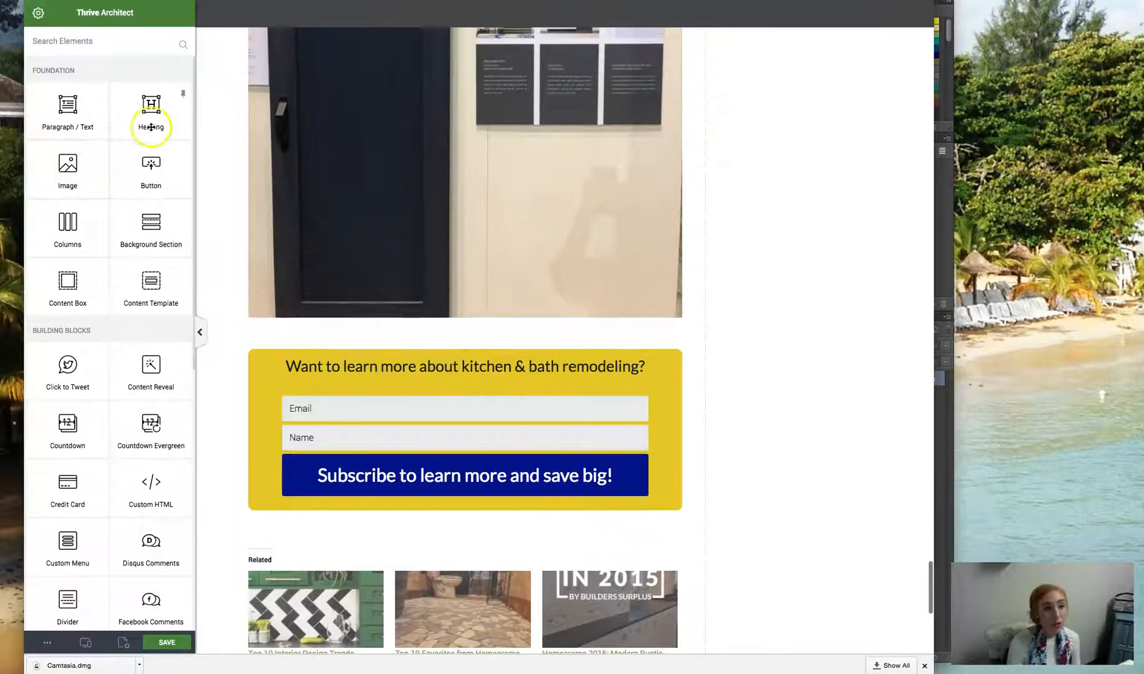
- Review how the trend sections combine a heading, text and image, from the metallic tile section to the Messenger call-to-action
scroll(368, 212, "up", 10)
scroll(369, 226, "up", 10)
scroll(422, 278, "up", 20)
scroll(422, 279, "down", 10)
scroll(422, 278, "up", 3)
scroll(422, 279, "down", 2)
scroll(422, 279, "down", 10)
scroll(422, 279, "down", 2)
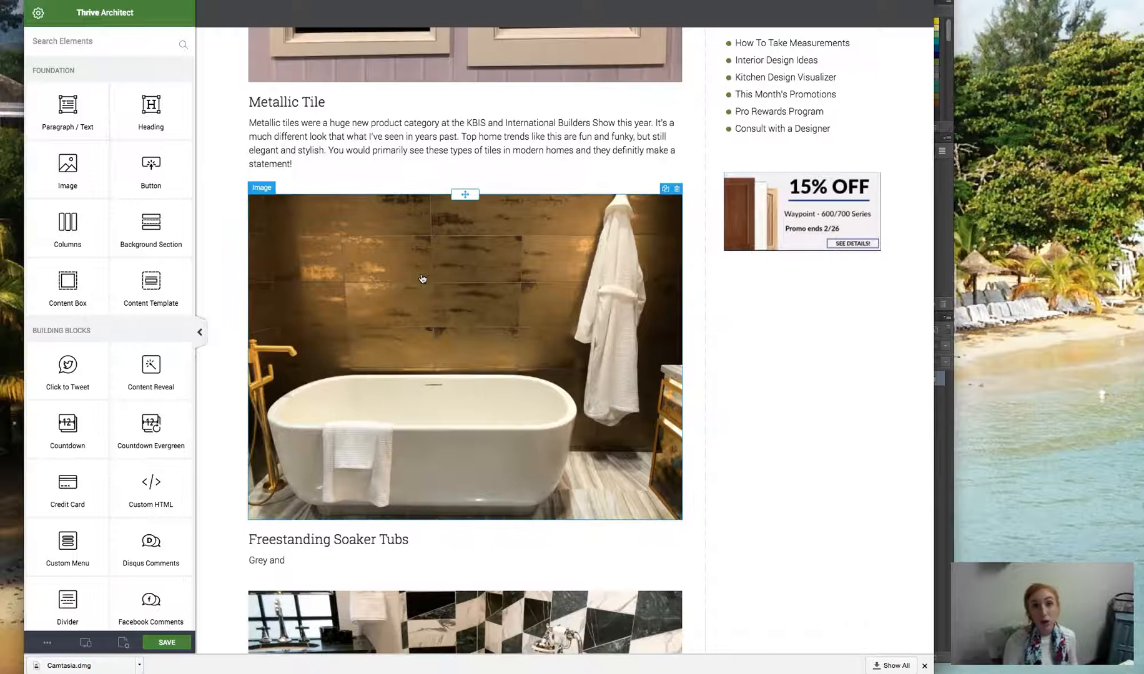
scroll(600, 339, "down", 9)
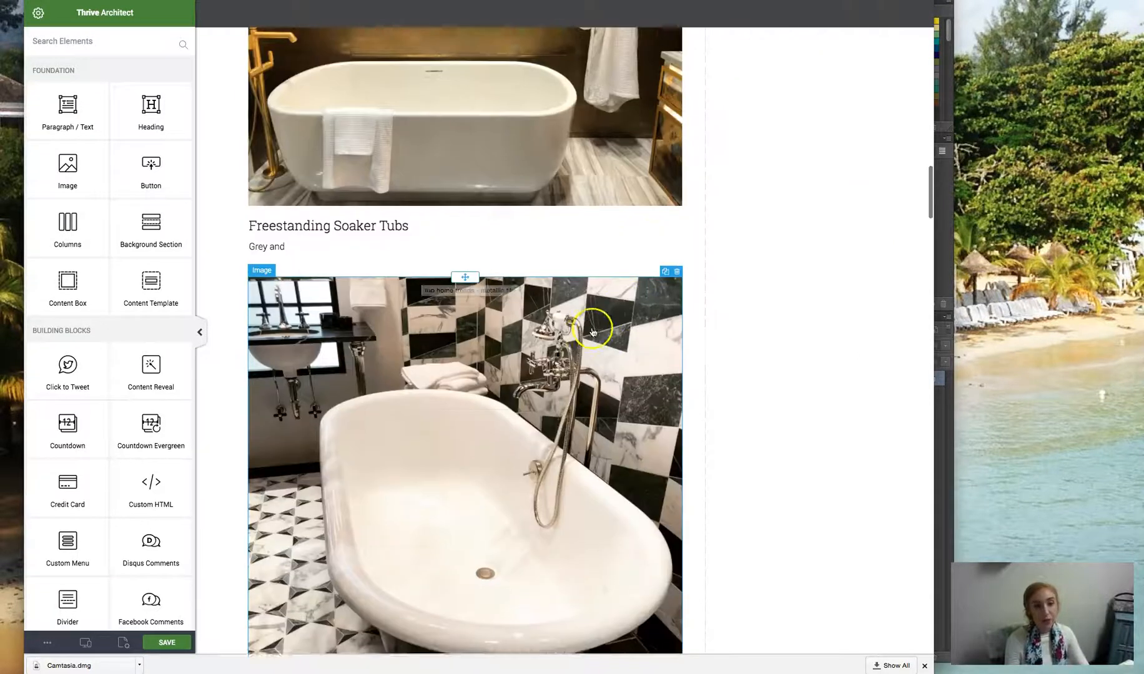
scroll(599, 339, "down", 20)
scroll(567, 306, "up", 3)
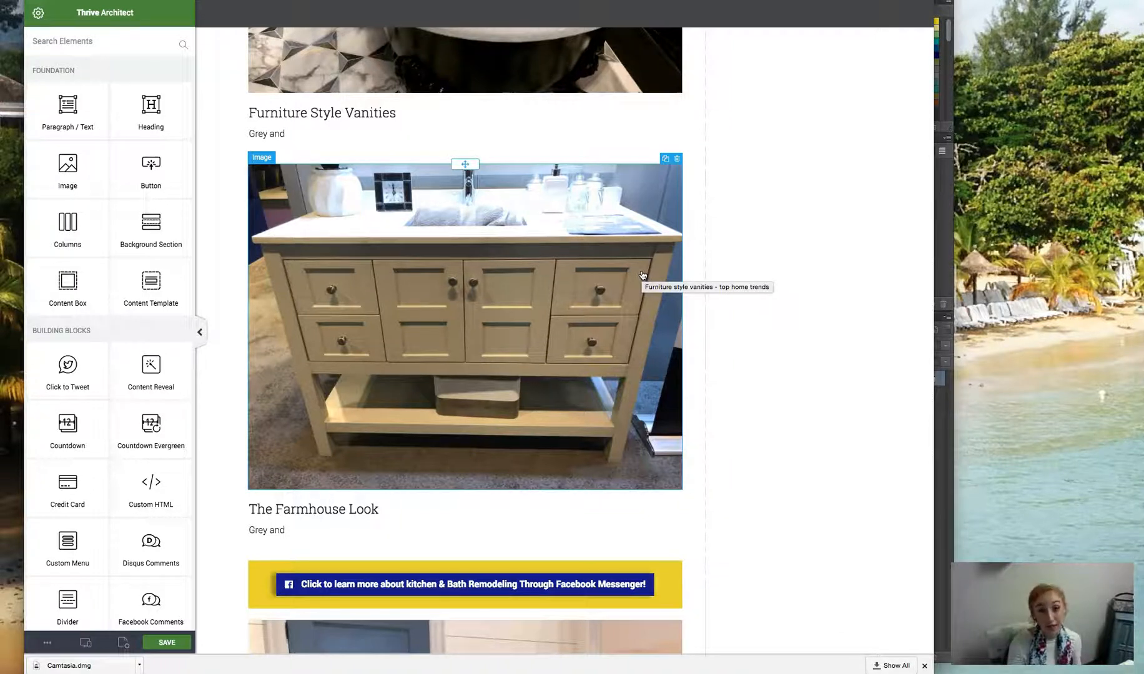
left_click(787, 310)
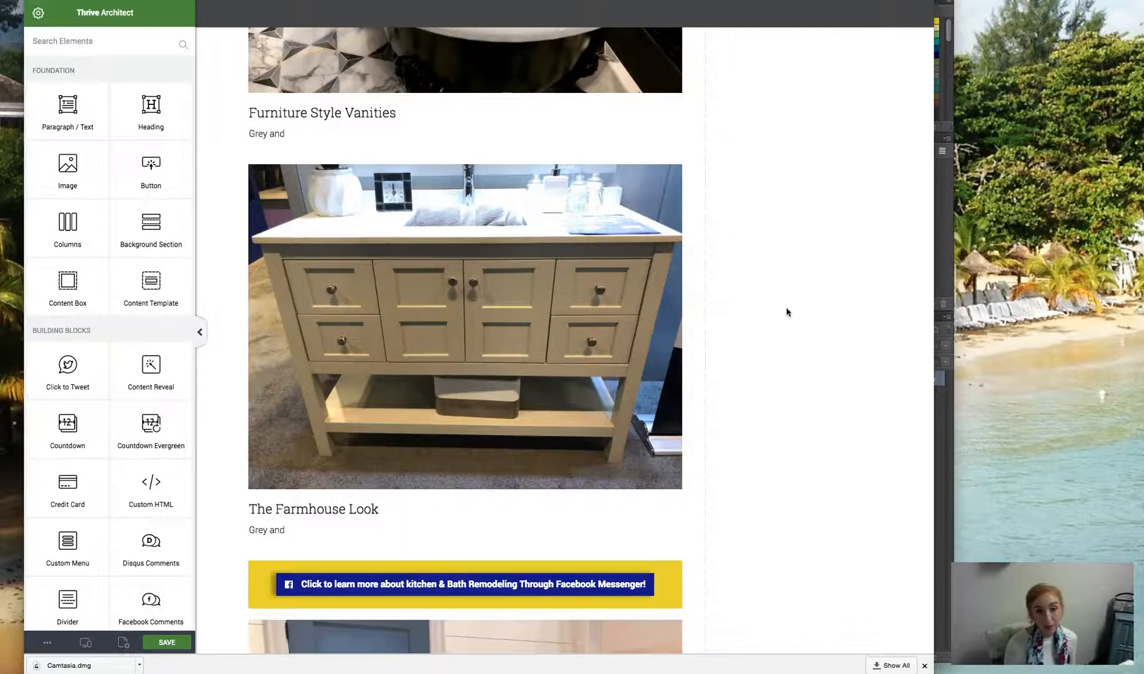
- Add a heading element and a paragraph element between the barn door image and the subscription form
scroll(781, 310, "down", 10)
scroll(761, 337, "down", 15)
scroll(761, 337, "down", 15)
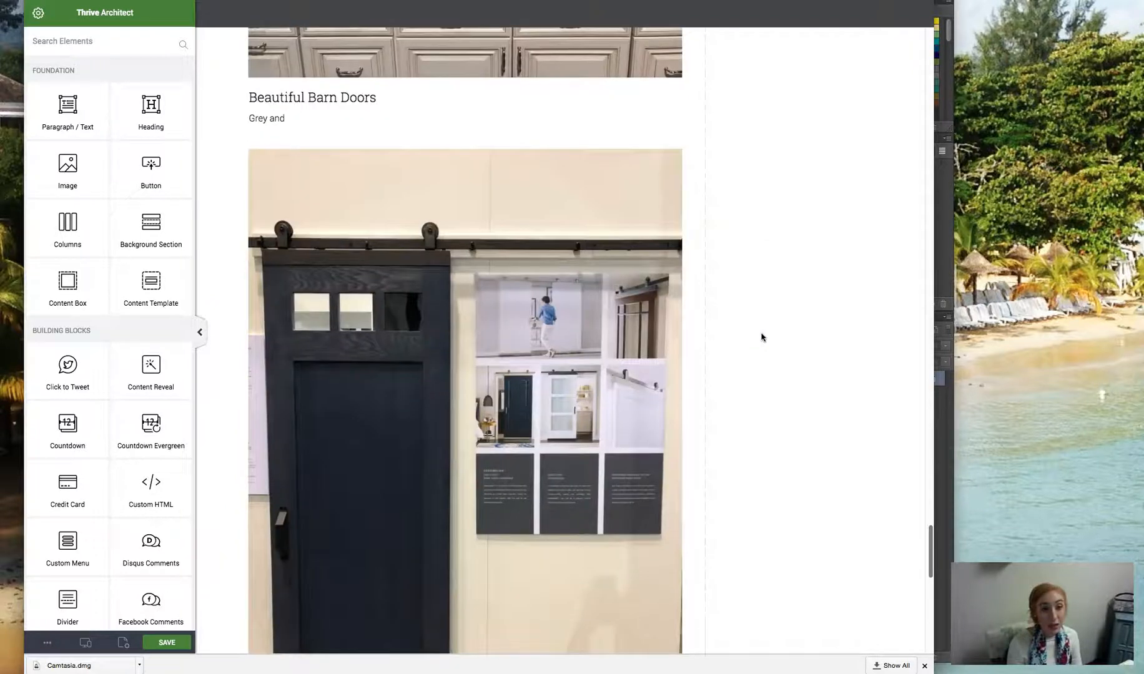
scroll(761, 338, "down", 10)
left_click_drag(131, 94, 347, 164)
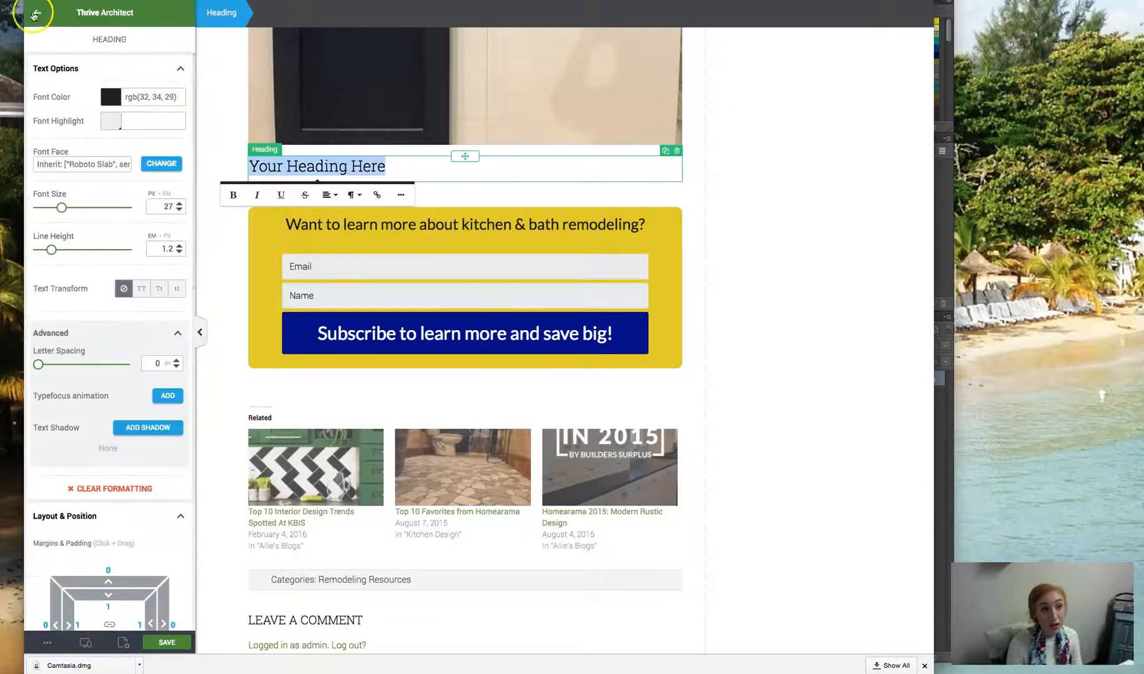
left_click(35, 14)
left_click_drag(105, 108, 309, 187)
left_click(39, 13)
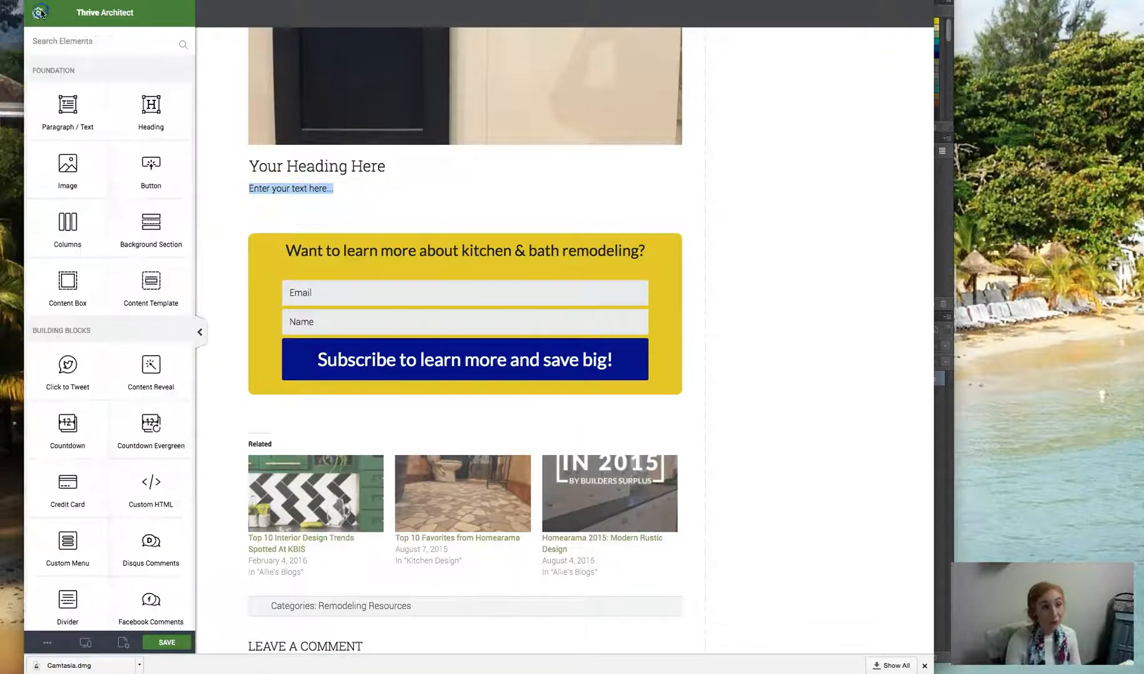
left_click_drag(92, 169, 293, 217)
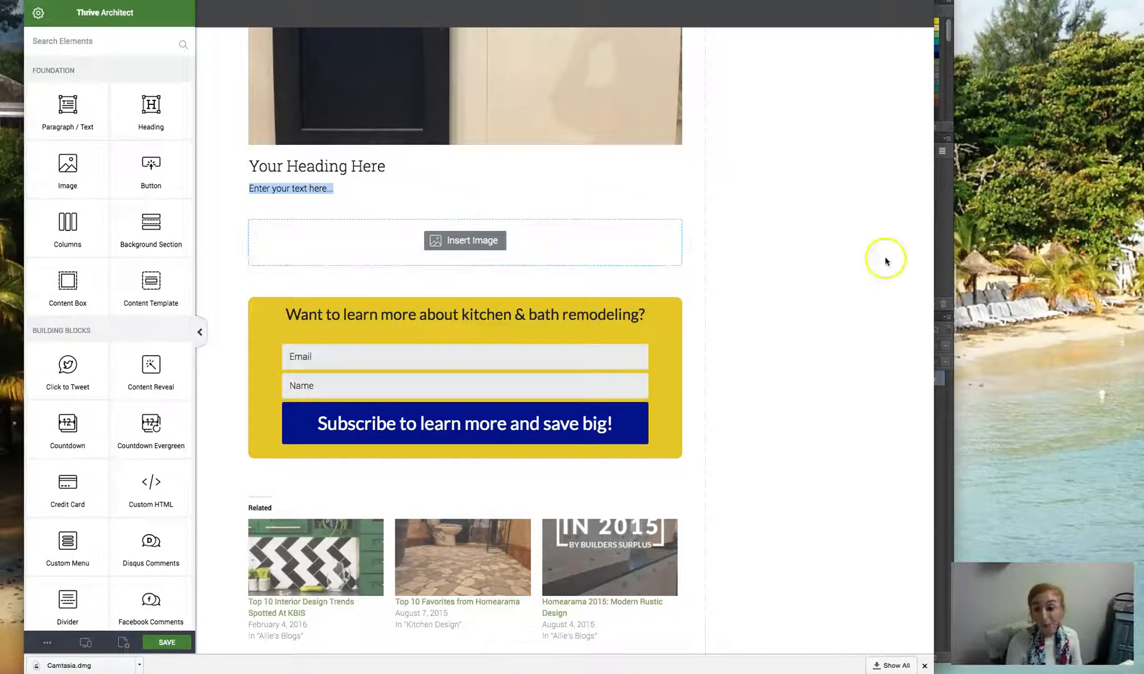
left_click(481, 250)
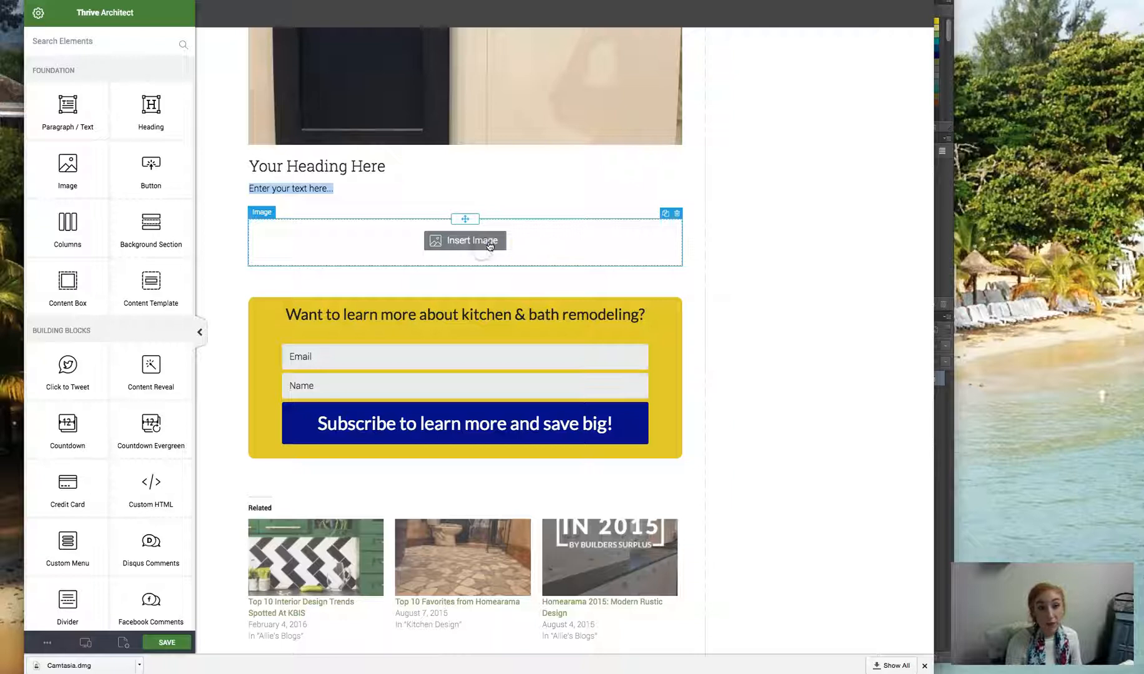
left_click(452, 241)
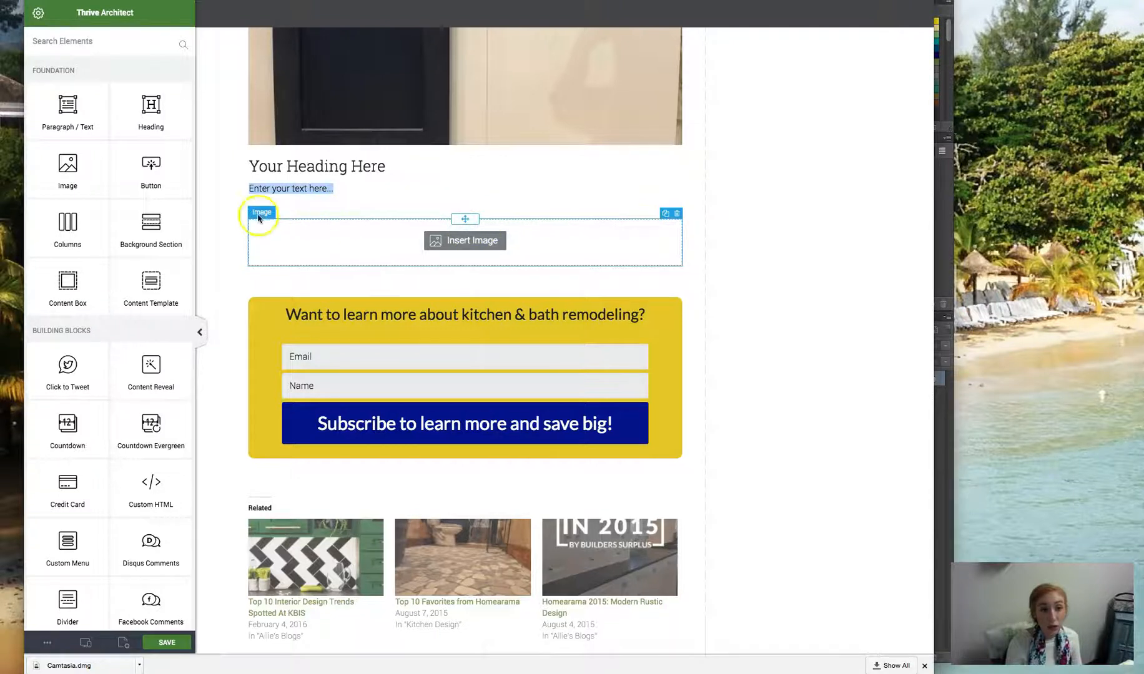
scroll(511, 281, "down", 3)
scroll(662, 297, "up", 5)
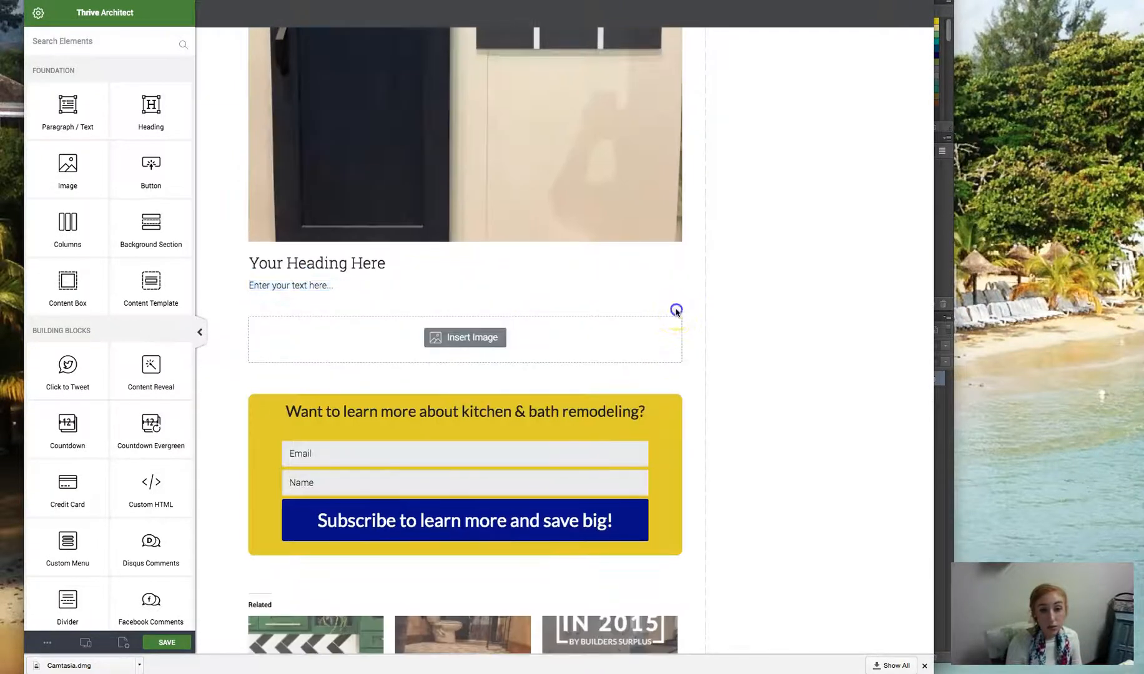
left_click(679, 312)
- Add an image element below the new paragraph and upload IMG_0498.png to the media library for it
left_click_drag(87, 178, 333, 306)
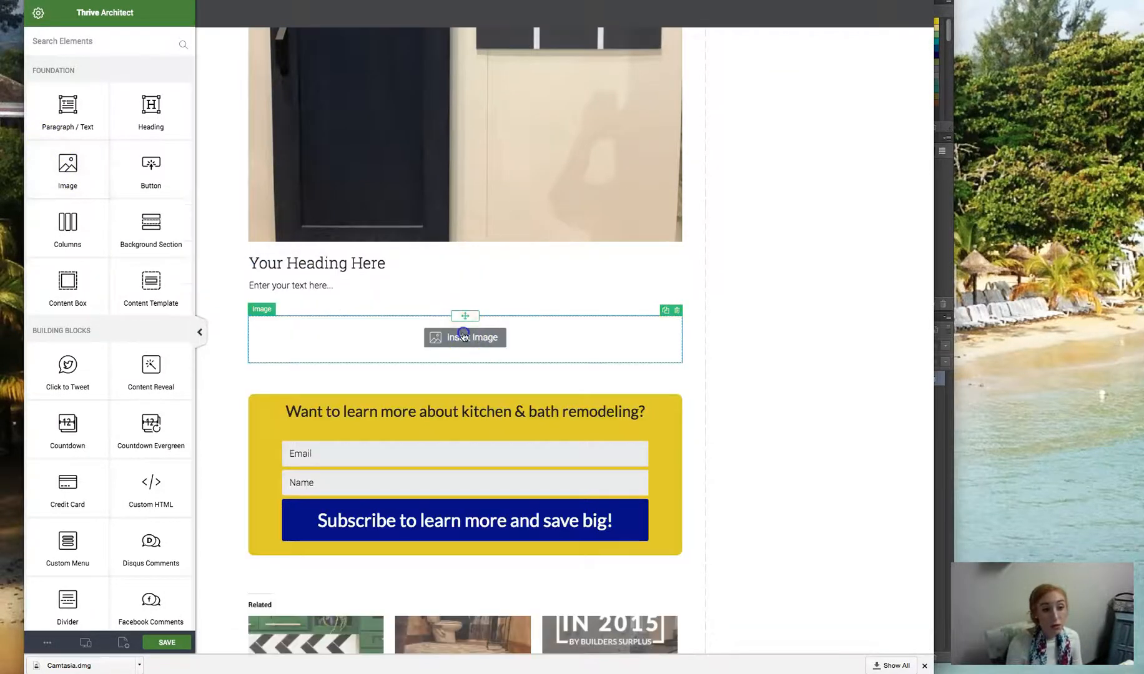
left_click(462, 335)
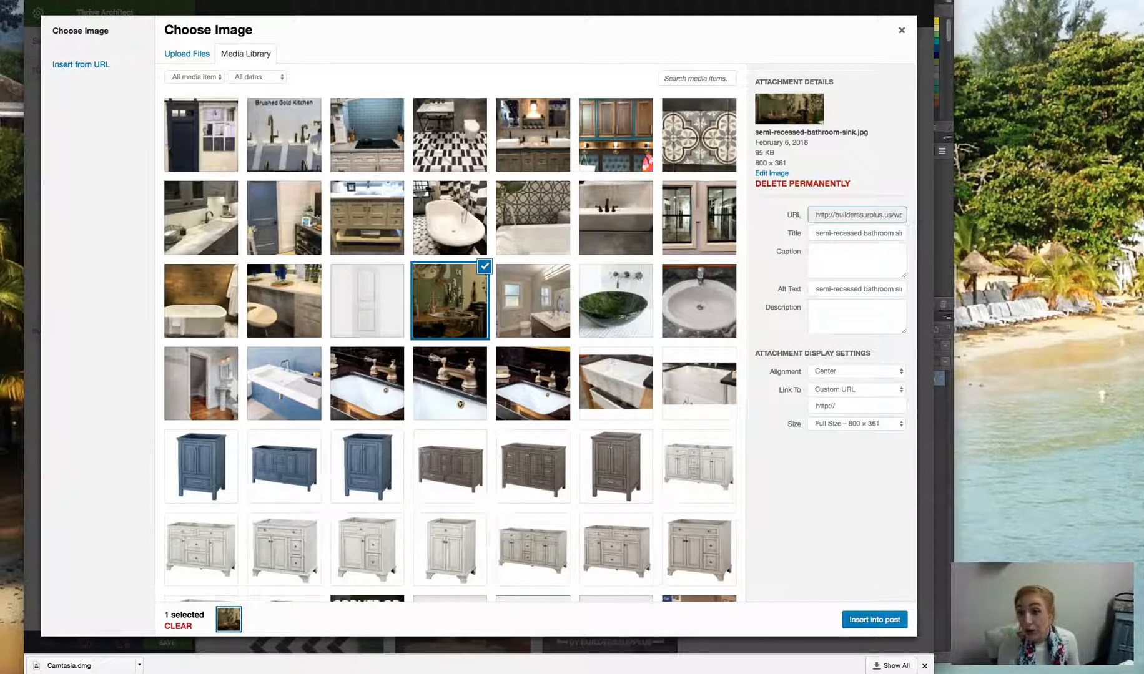
key("super+Tab")
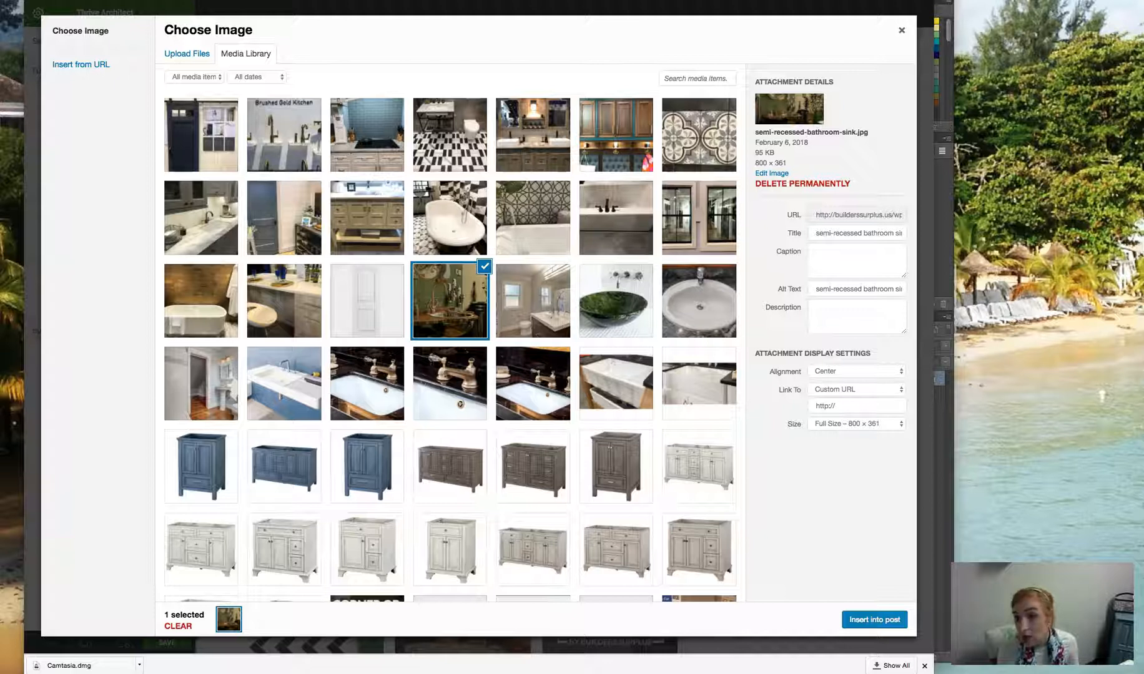
left_click_drag(453, 285, 325, 328)
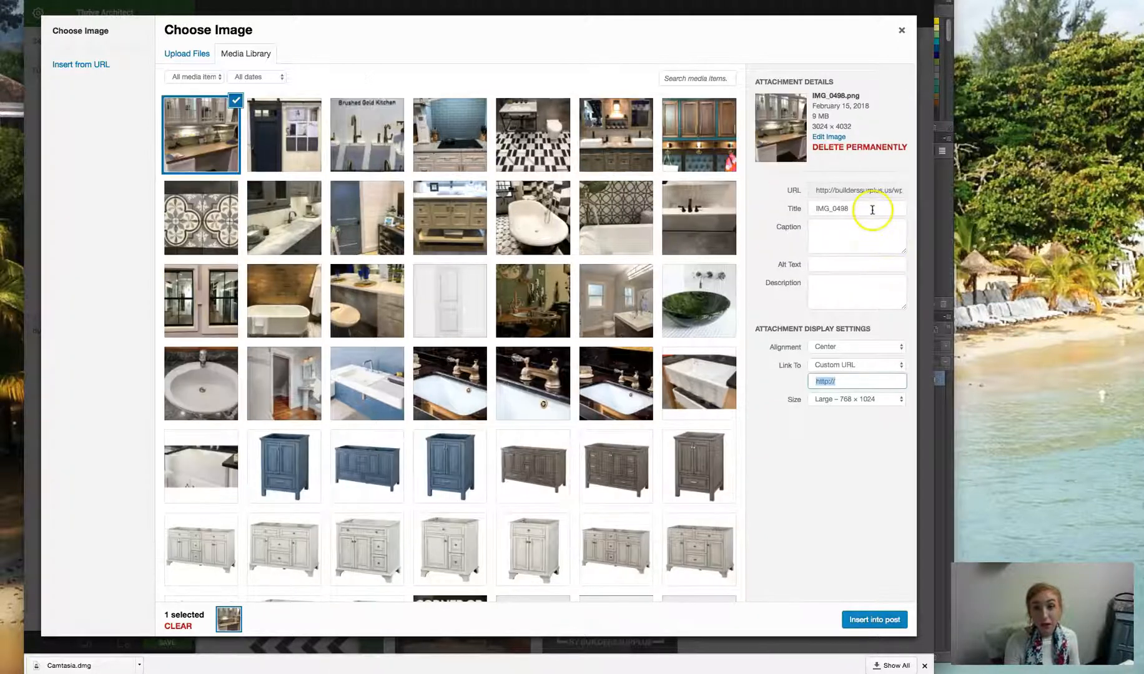
- Set the uploaded image's title to "under cabinet lighting - top home trends"
left_click_drag(872, 210, 728, 210)
type("und")
type("er cabinet li")
type("ghting - top home trends")
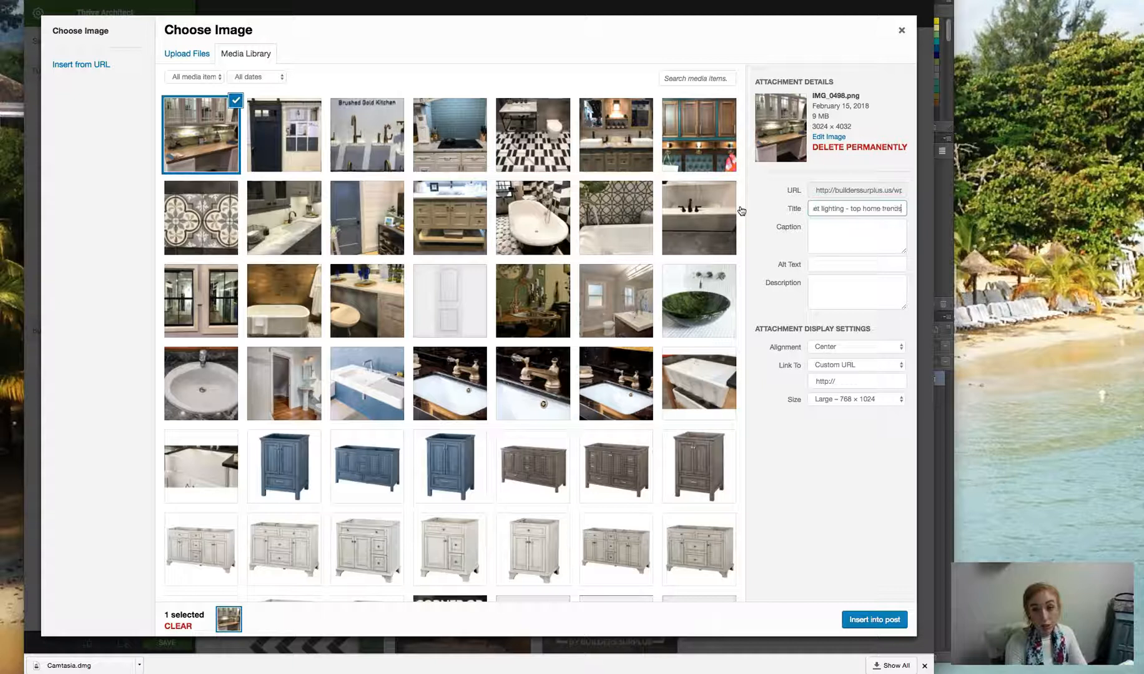
- Set the uploaded image's alt text to "Brushed Gold Fixtures - Top home trends" and insert the image into the post
left_click(829, 264)
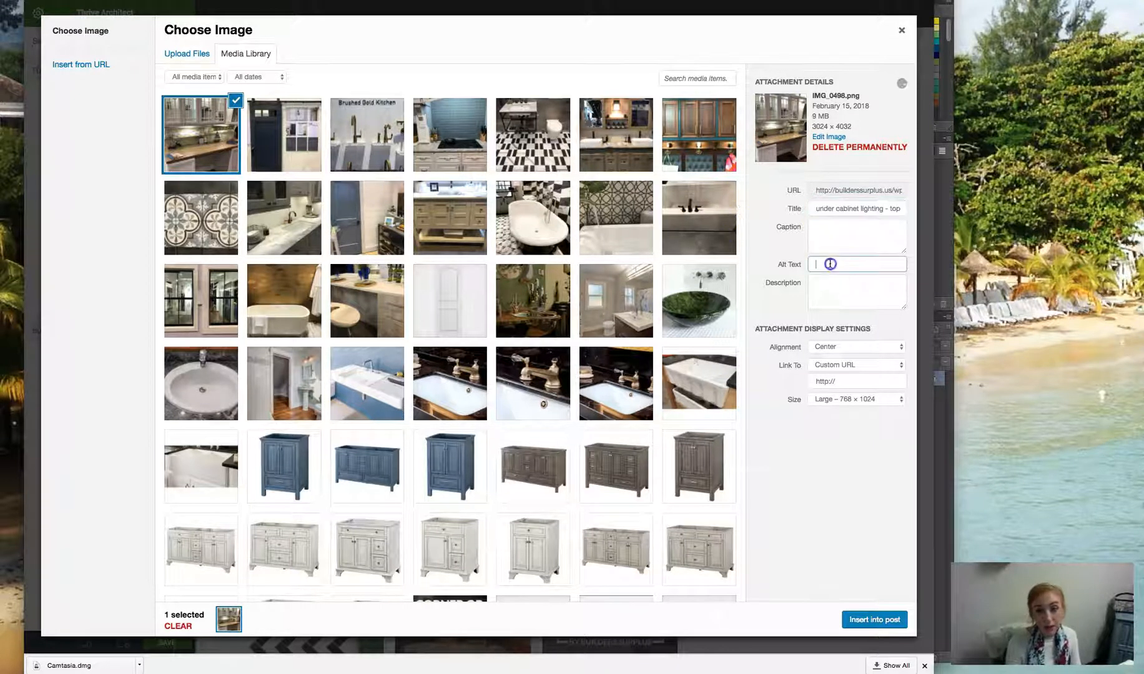
key("super+v")
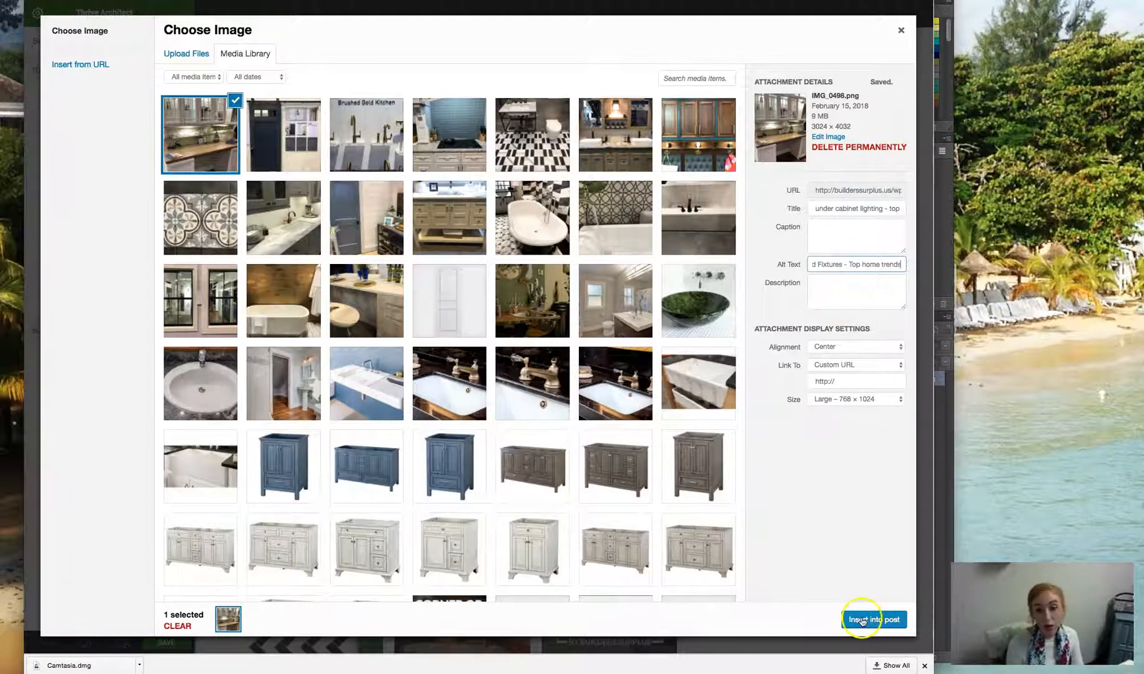
left_click(861, 620)
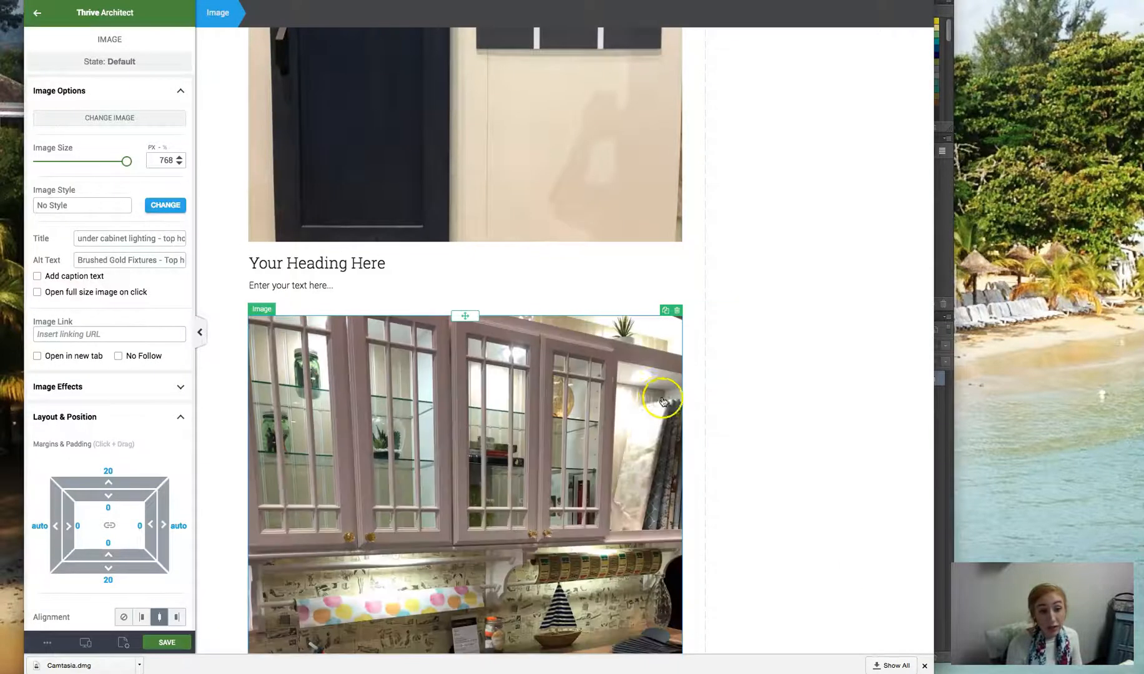
- Replace the placeholder heading above the cabinet image with "In and Under Cabinet Lighting"
scroll(569, 339, "down", 10)
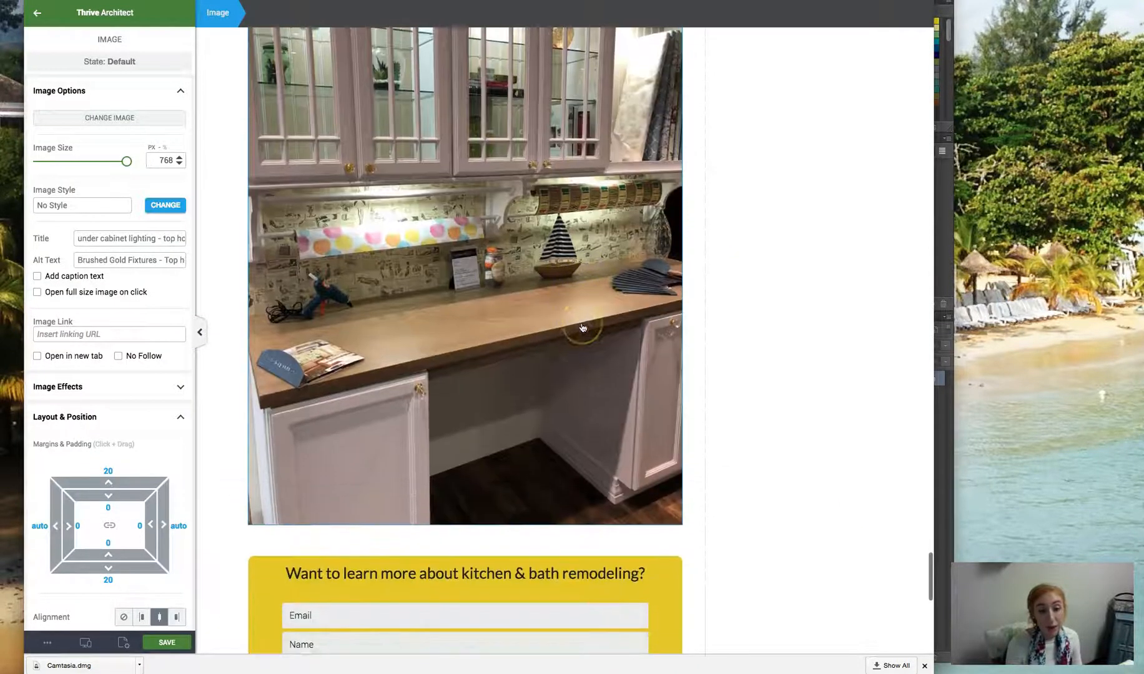
scroll(562, 250, "up", 4)
scroll(475, 225, "up", 4)
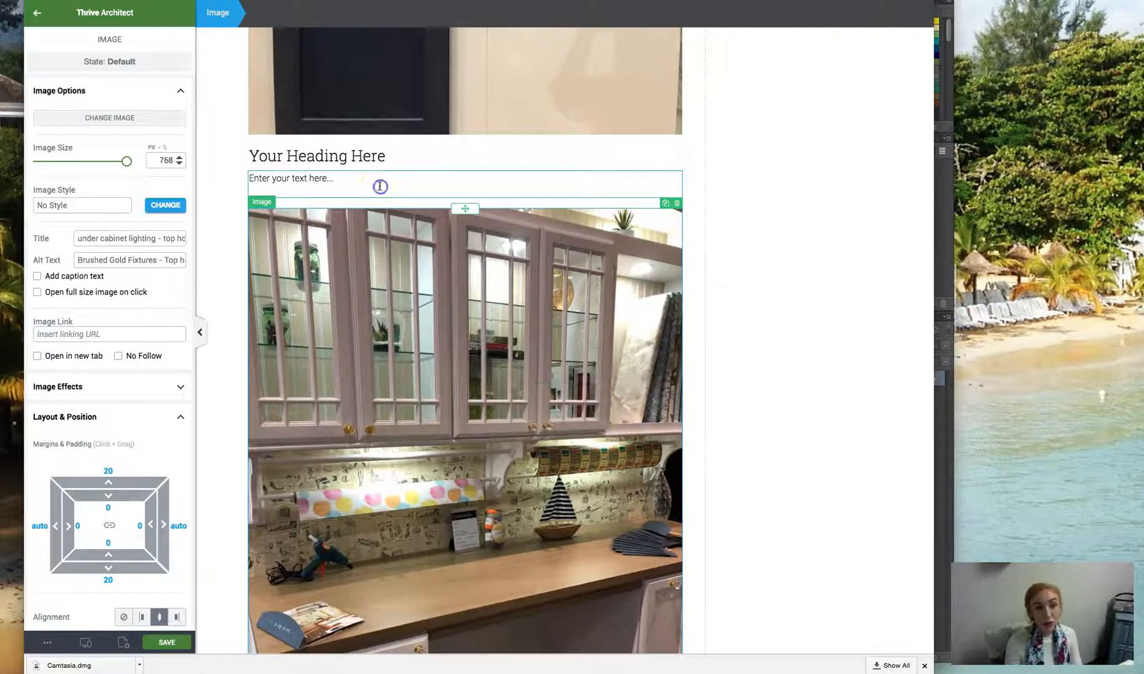
left_click(374, 156)
left_click_drag(386, 156, 221, 153)
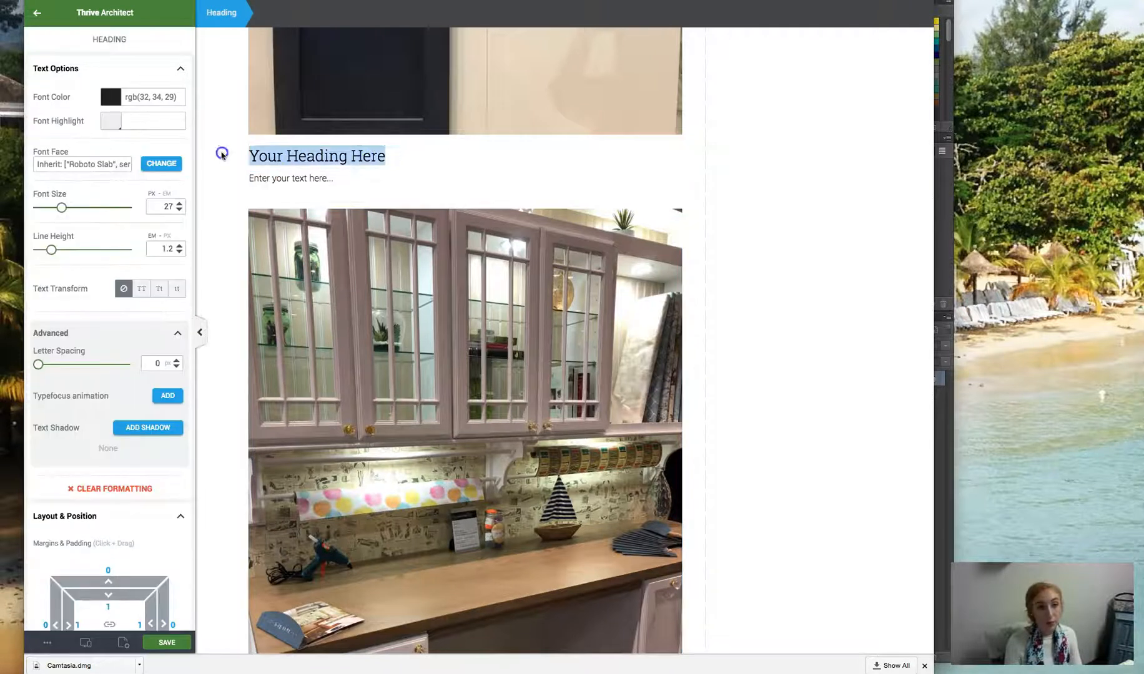
key("BackSpace")
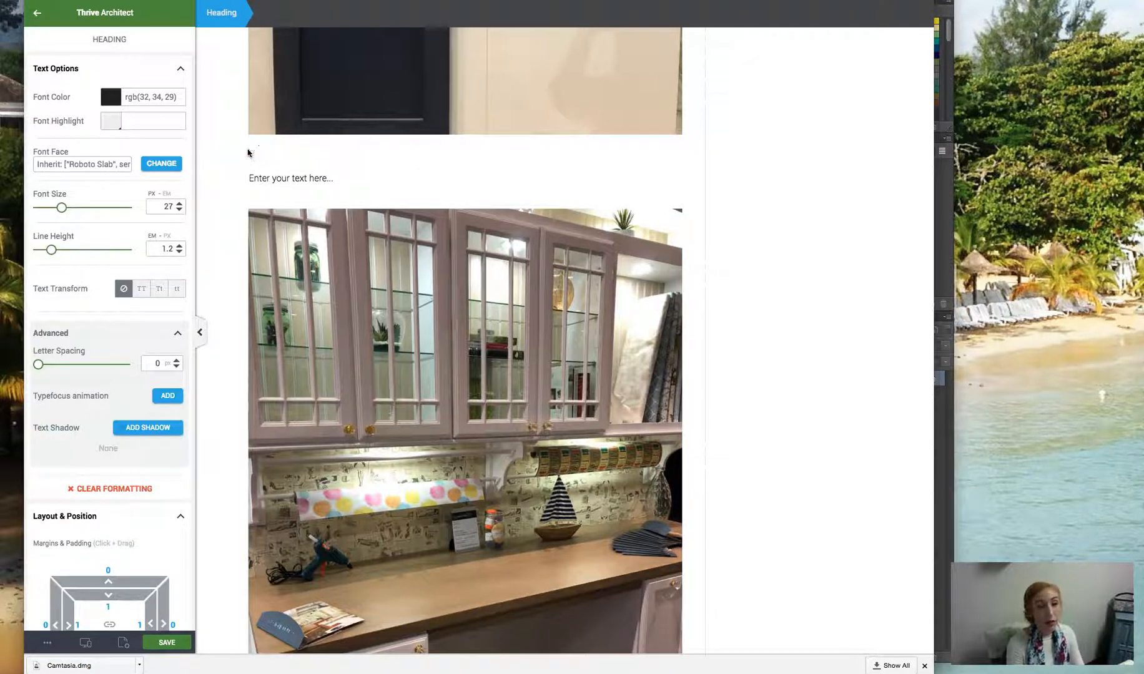
type("In and Under Cabinet Lighting")
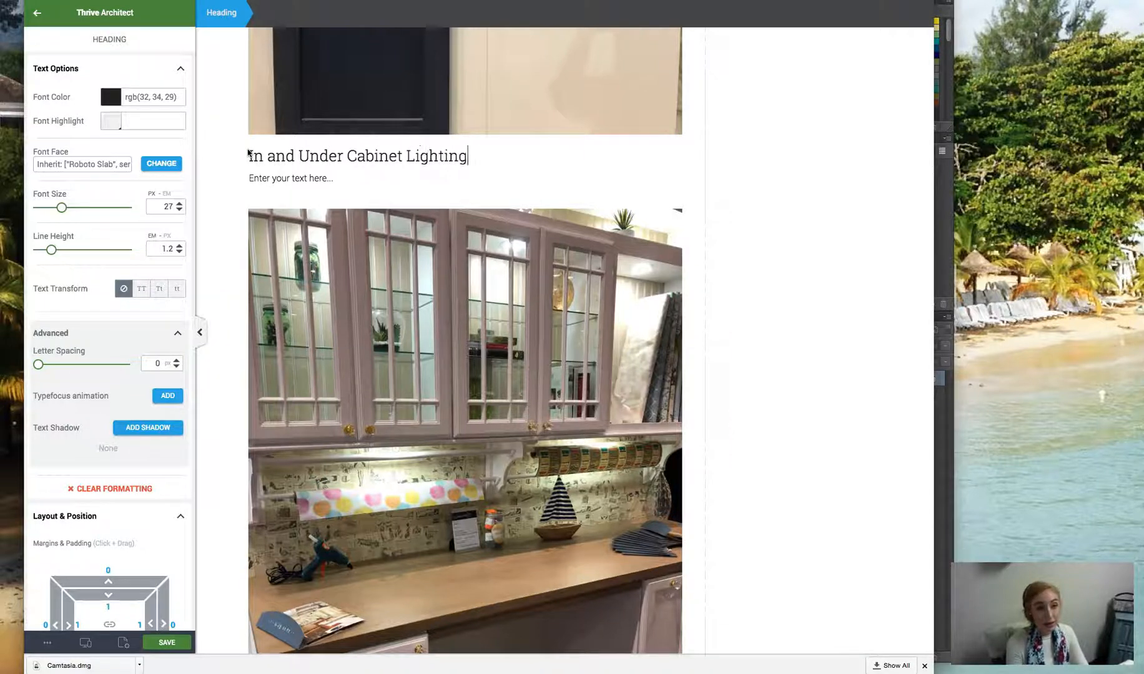
- Replace the placeholder paragraph with text calling cabinet lighting a HUGE trend at KBIS and IBS, a WOW factor, and functional at night
left_click(319, 181)
left_click_drag(332, 181, 245, 181)
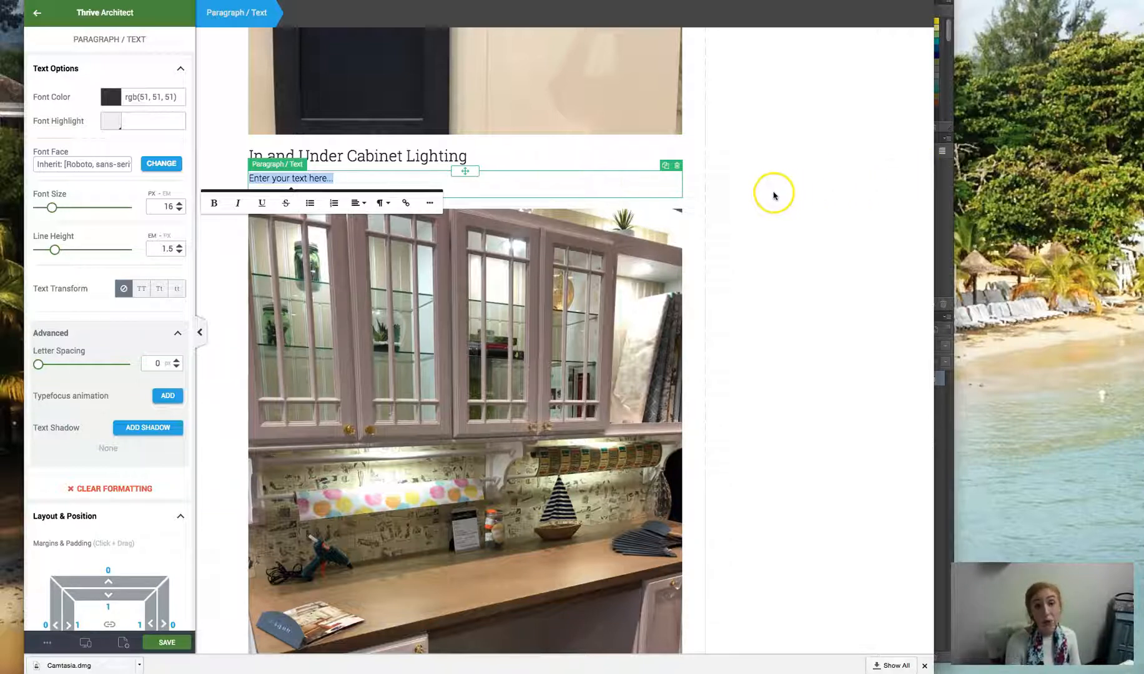
left_click(875, 150)
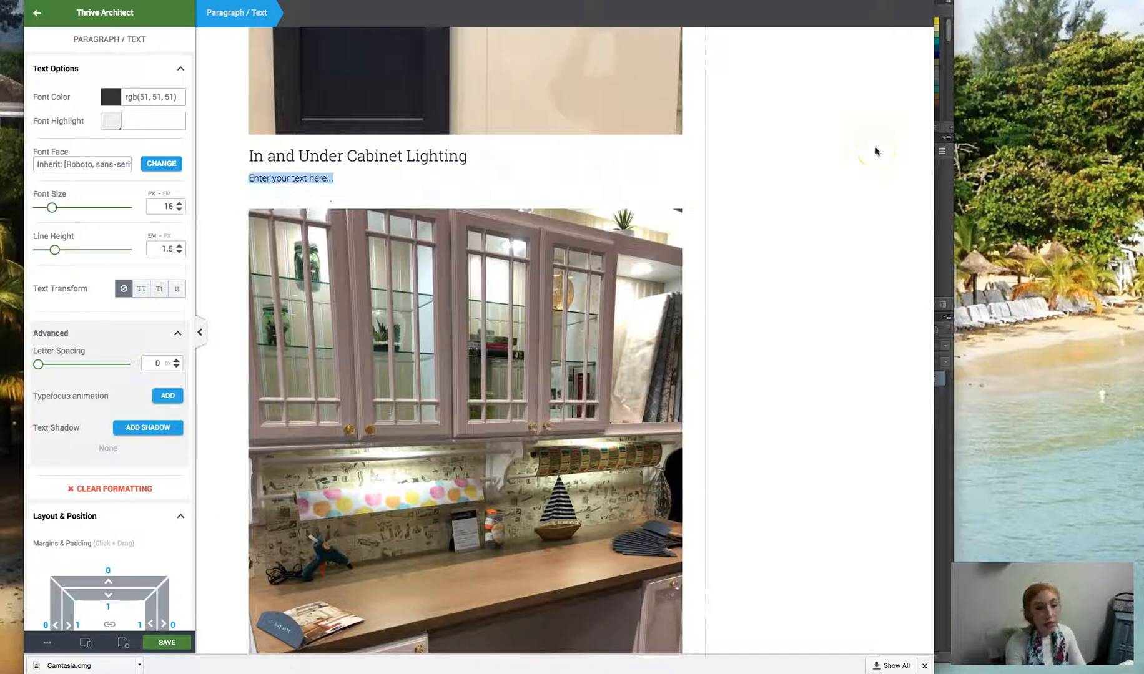
type("Und")
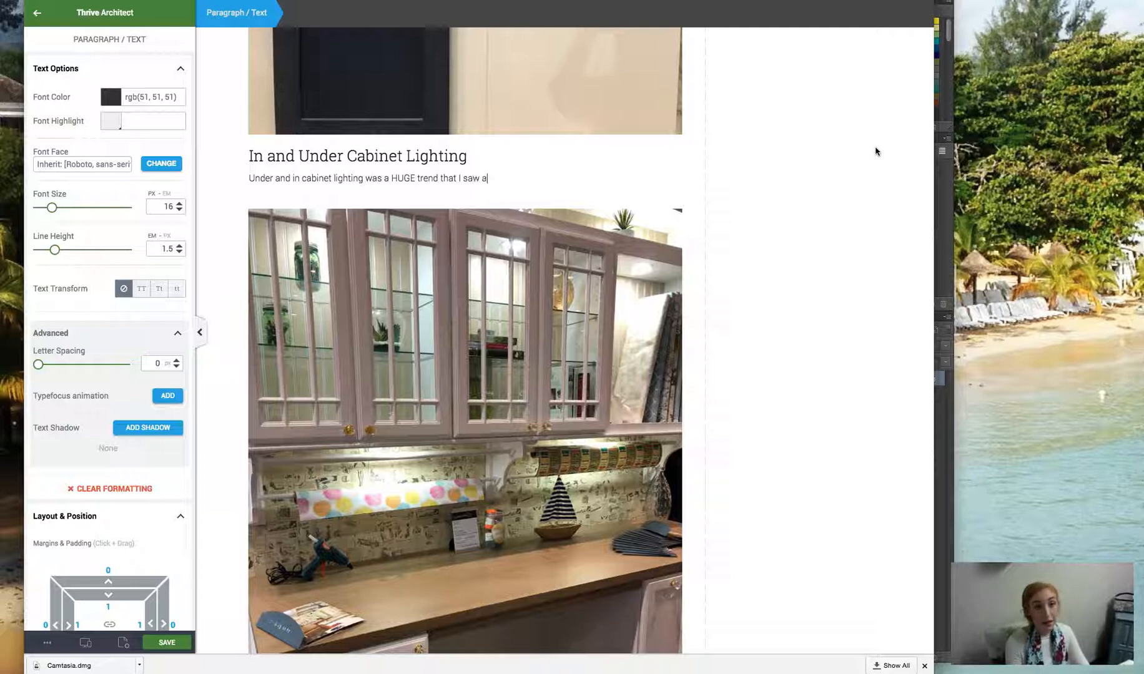
type("and ")
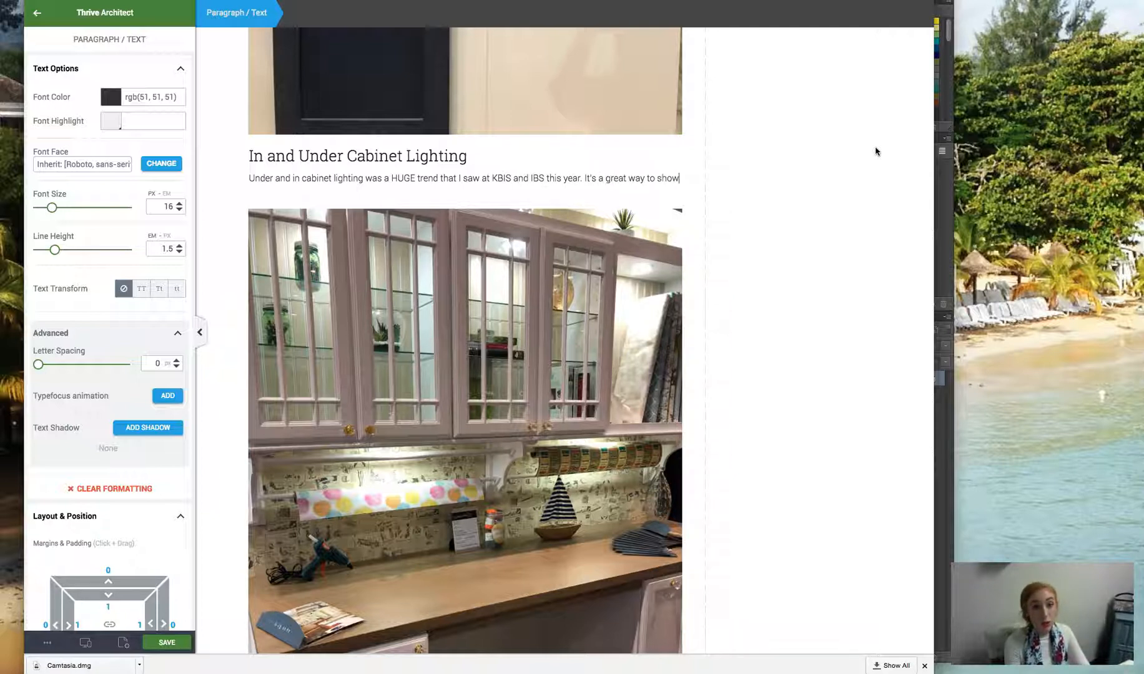
type("case")
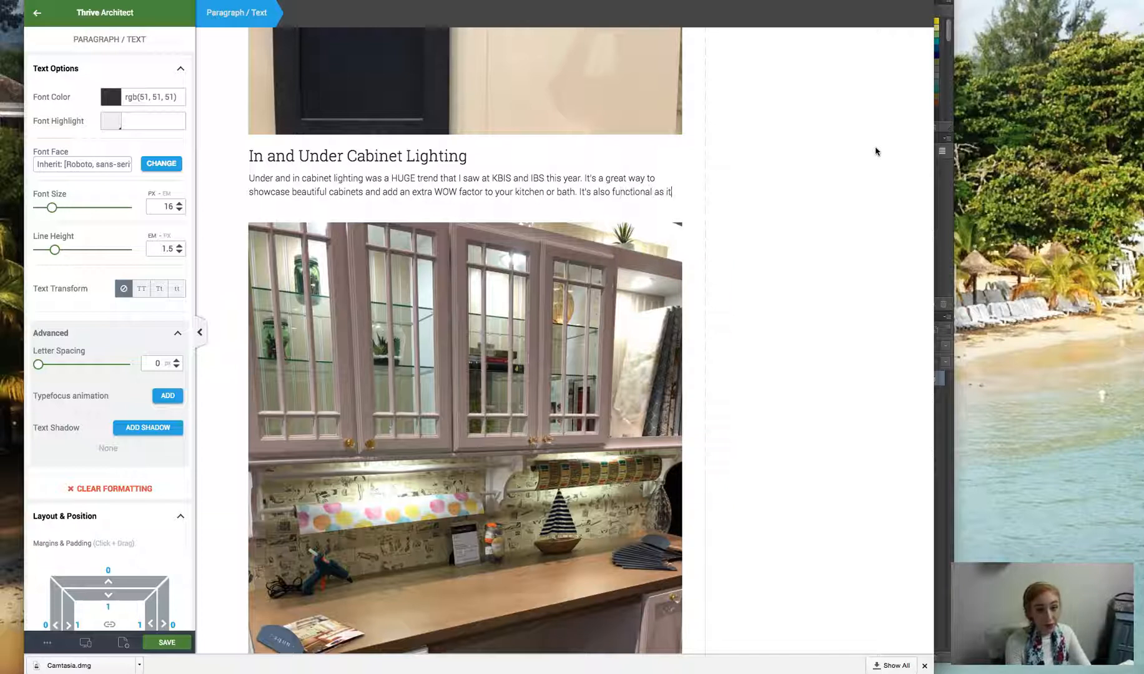
type("giv")
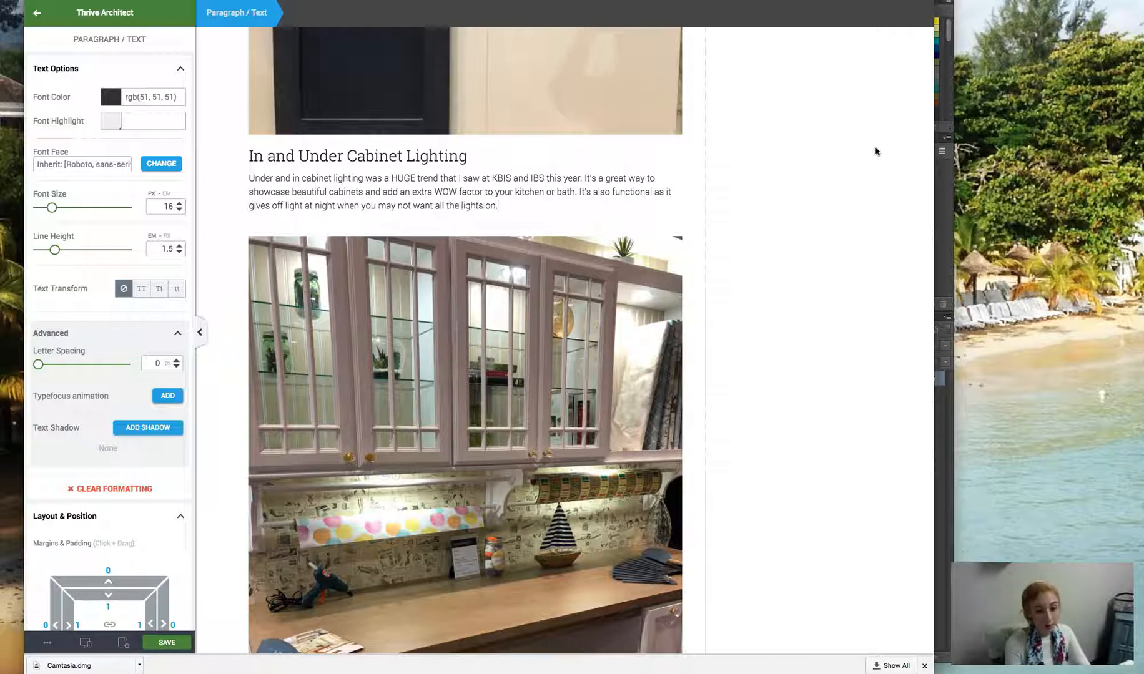
- Add a content box between the cabinet image and the yellow subscription form, and place a heading element inside it
scroll(650, 274, "down", 3)
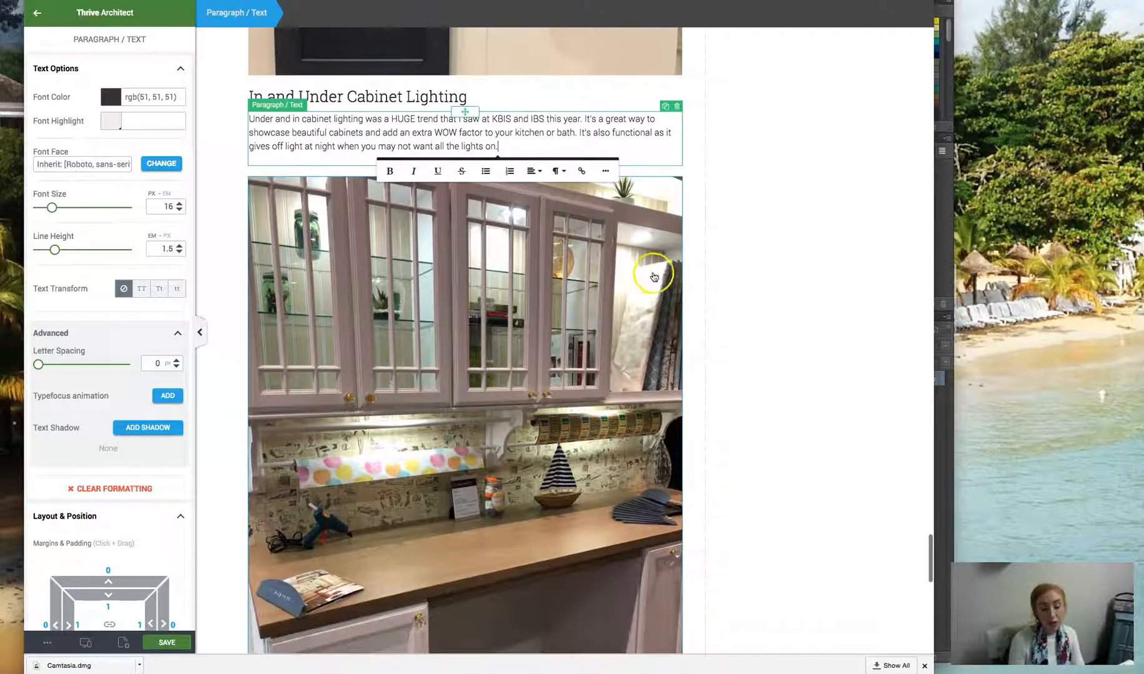
scroll(650, 275, "down", 2)
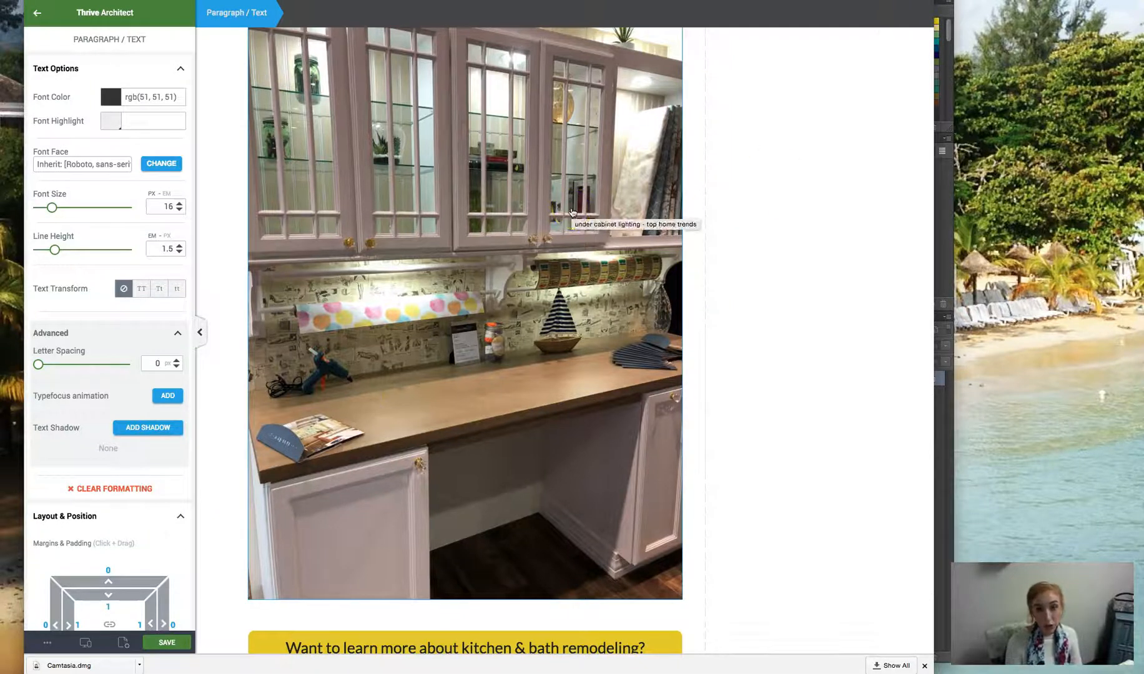
scroll(572, 212, "down", 2)
scroll(612, 221, "up", 5)
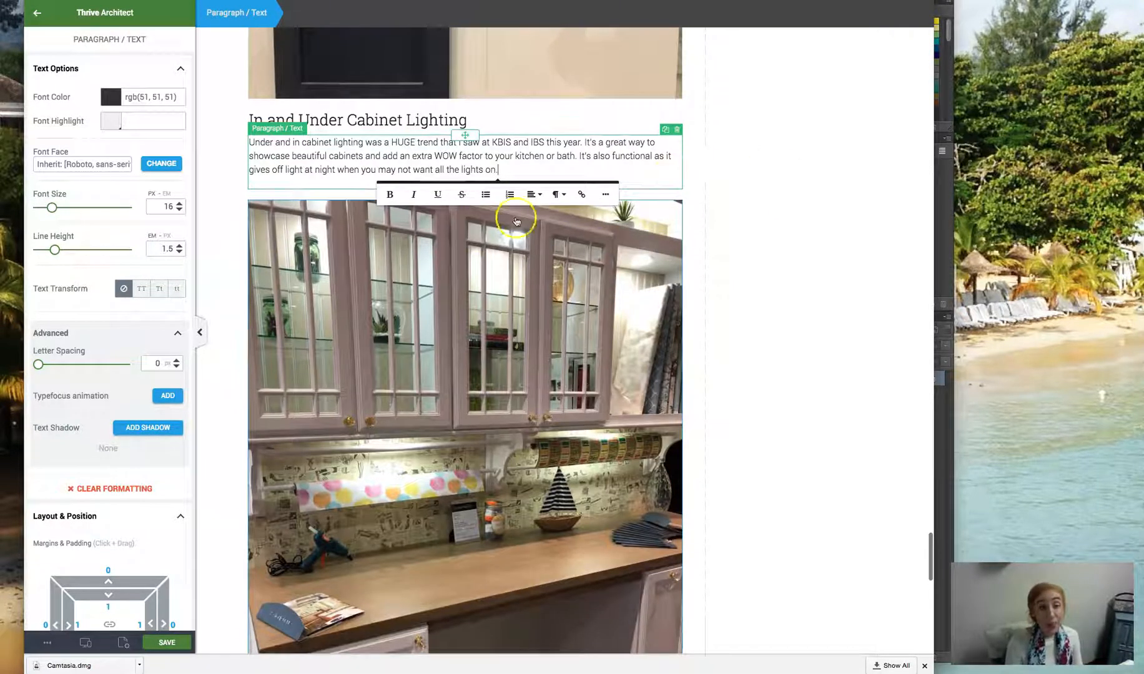
scroll(399, 193, "up", 1)
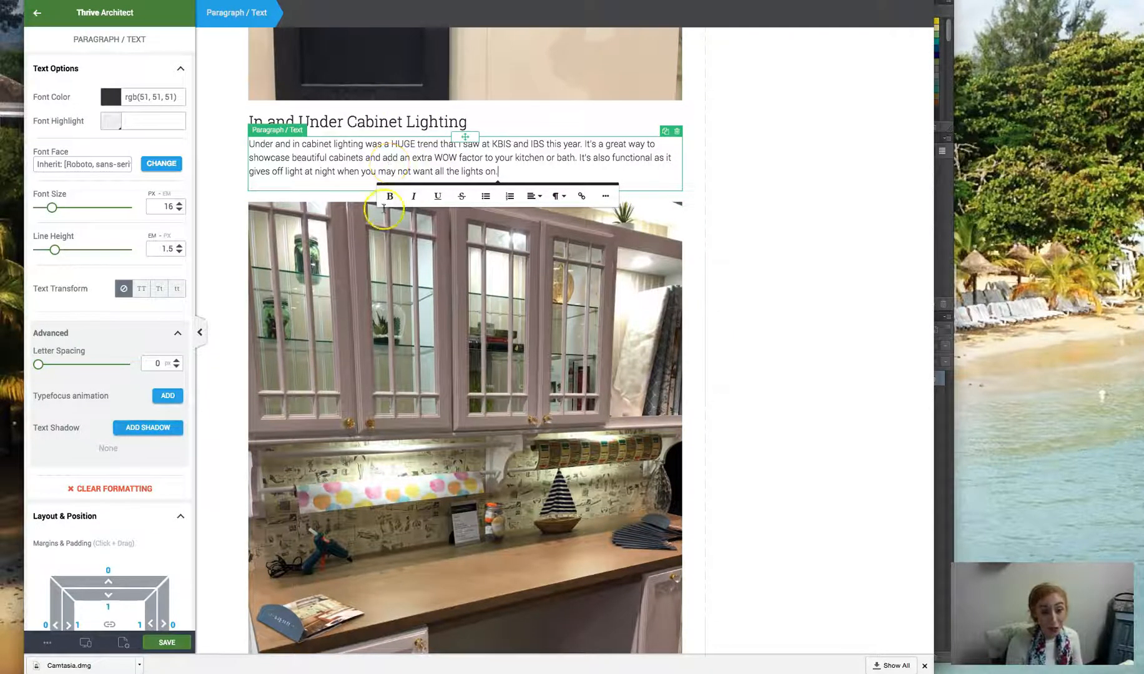
scroll(580, 263, "down", 2)
scroll(587, 259, "down", 10)
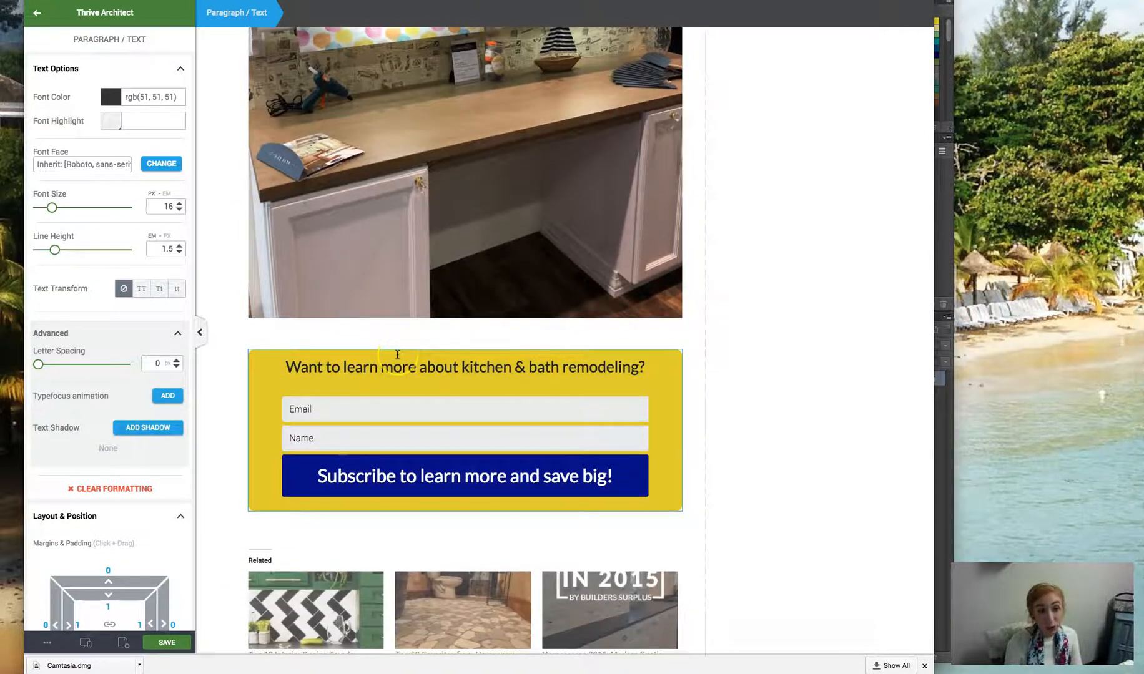
left_click(41, 13)
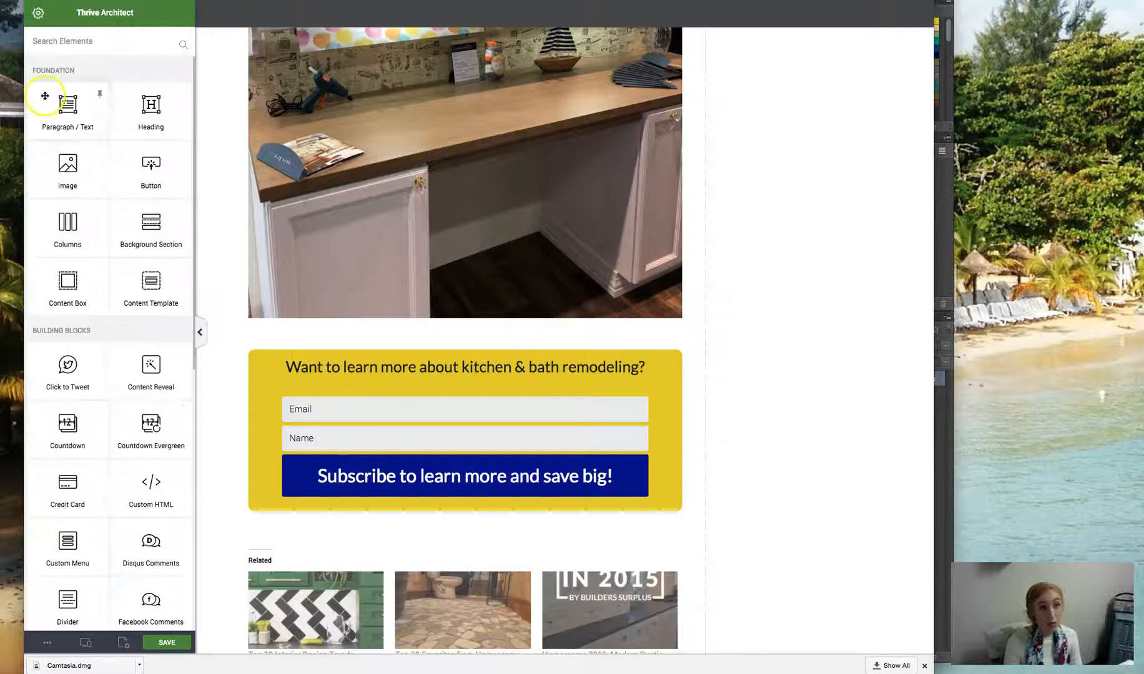
left_click_drag(43, 301, 340, 332)
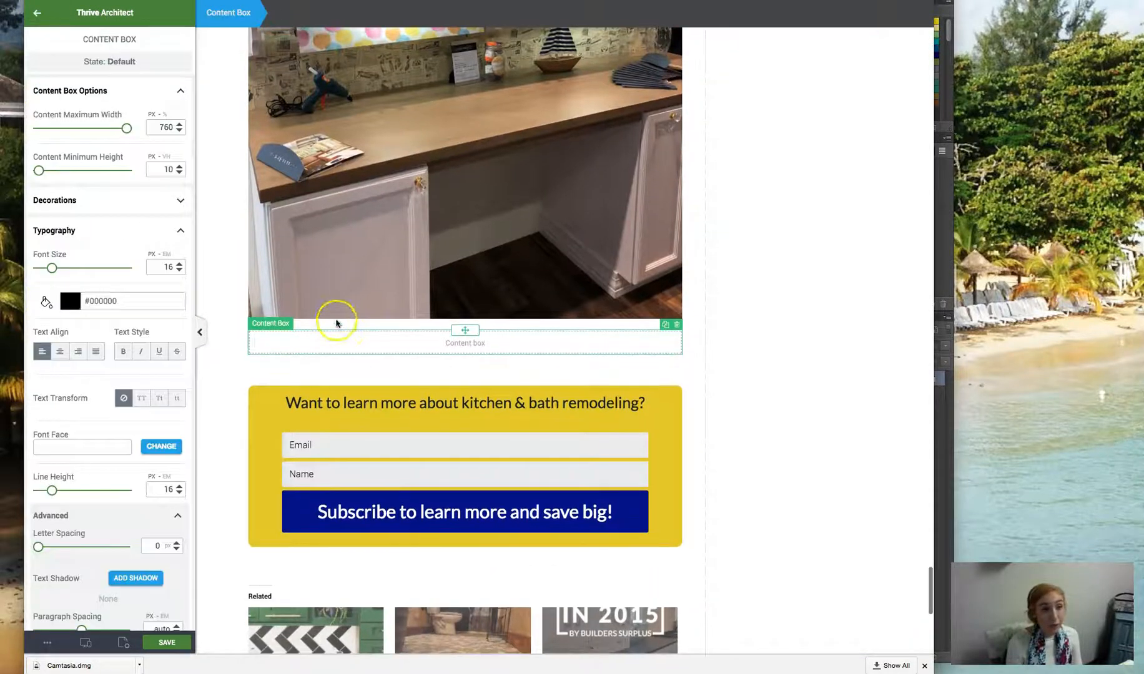
left_click(41, 14)
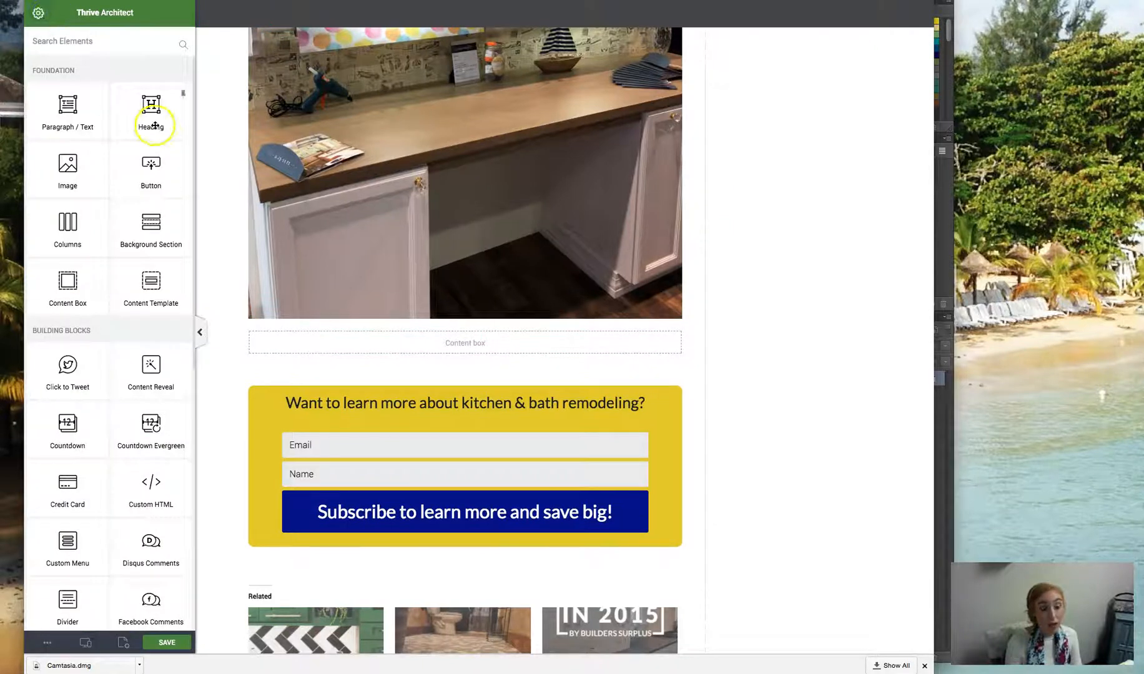
left_click_drag(136, 113, 408, 338)
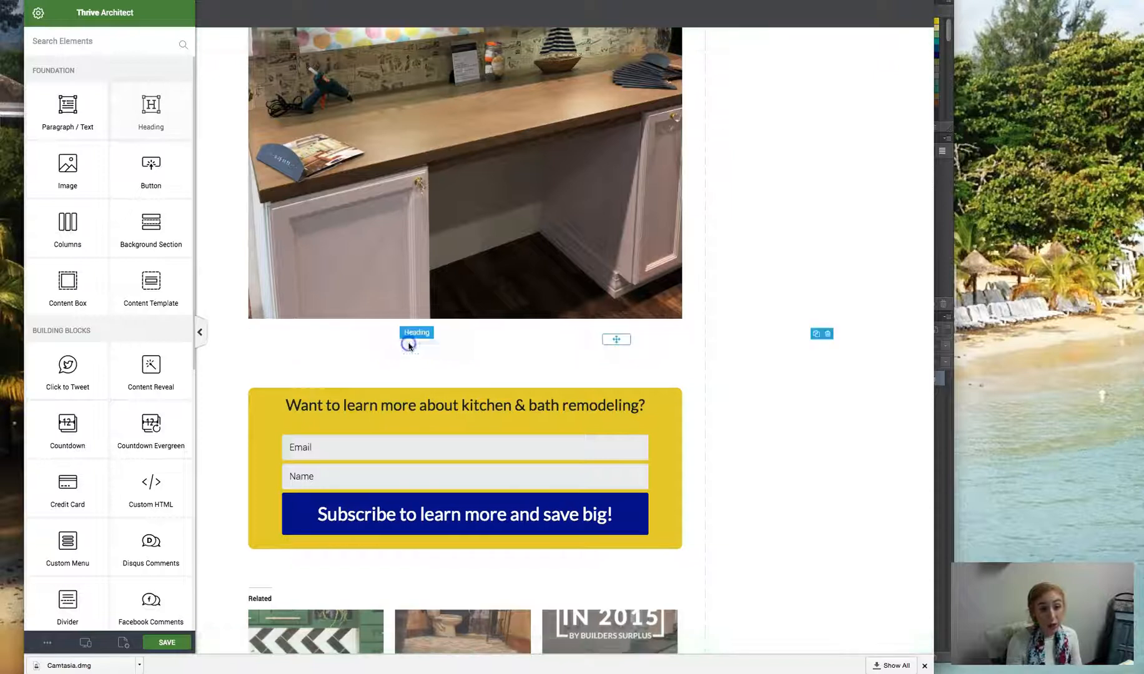
- Add a Lead Generation element below the heading inside the new content box
left_click(34, 10)
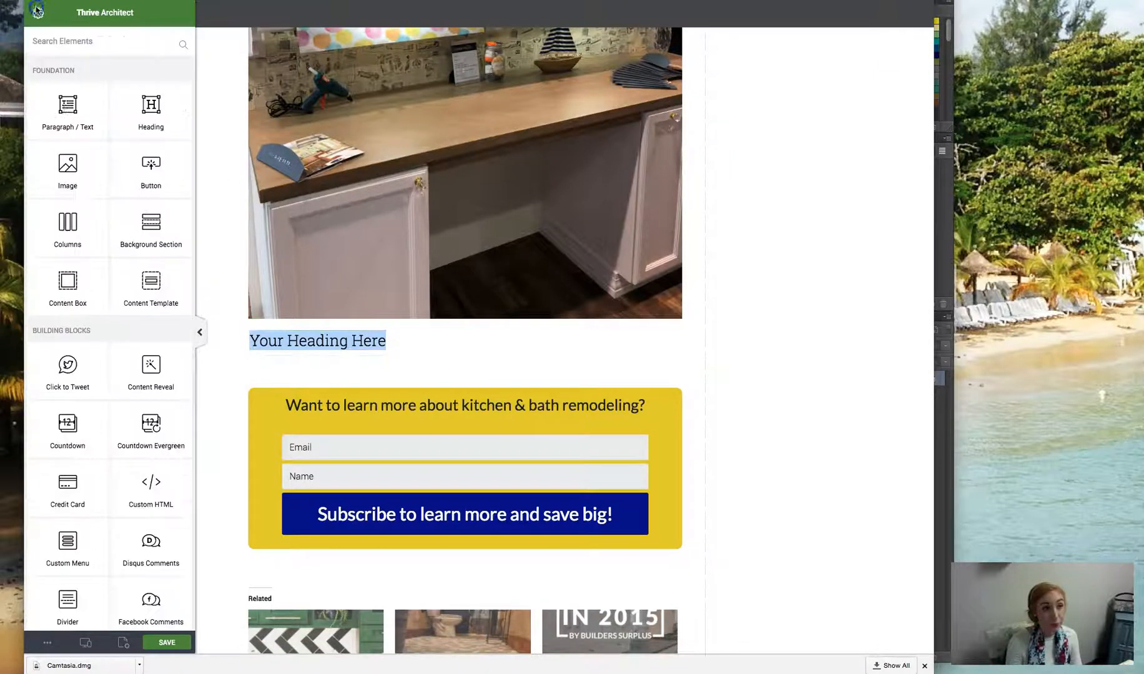
scroll(151, 295, "down", 1)
scroll(152, 300, "down", 10)
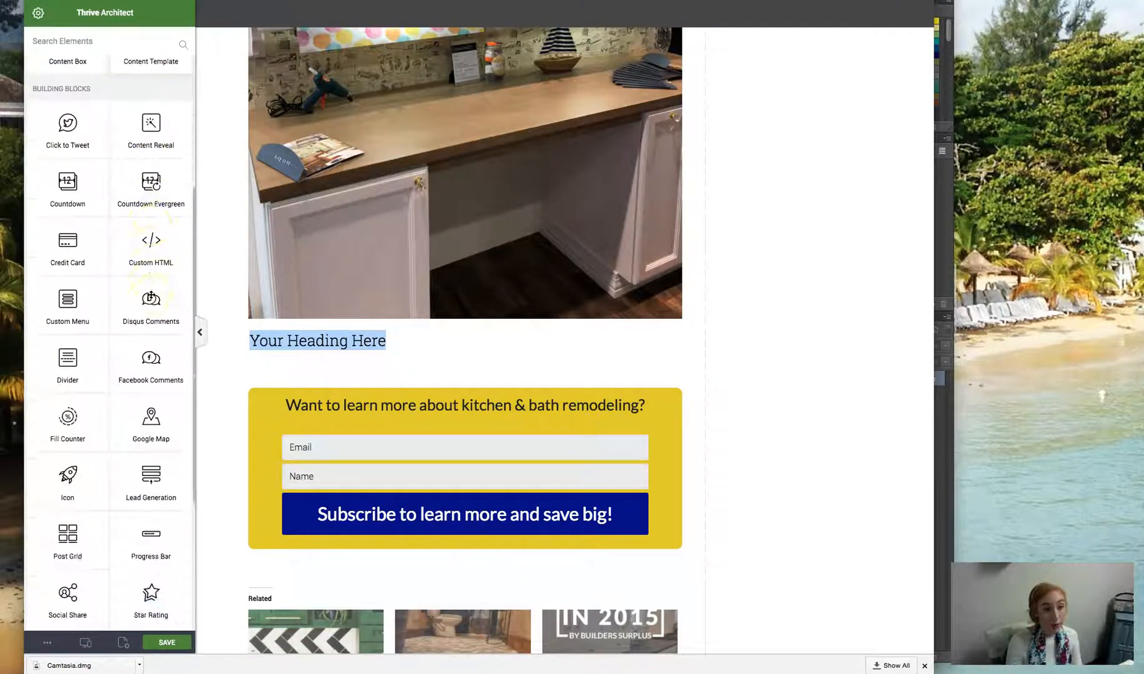
left_click_drag(149, 315, 344, 360)
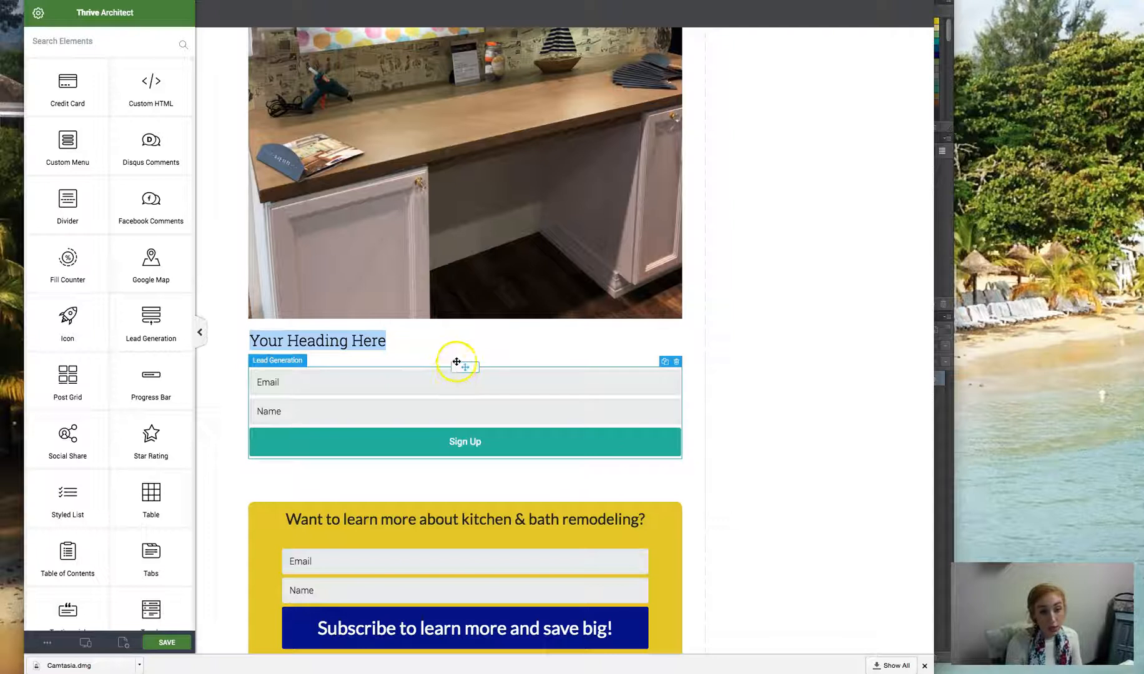
- Choose a yellow hue for the background color of the content box holding the new sign-up form
left_click(457, 361)
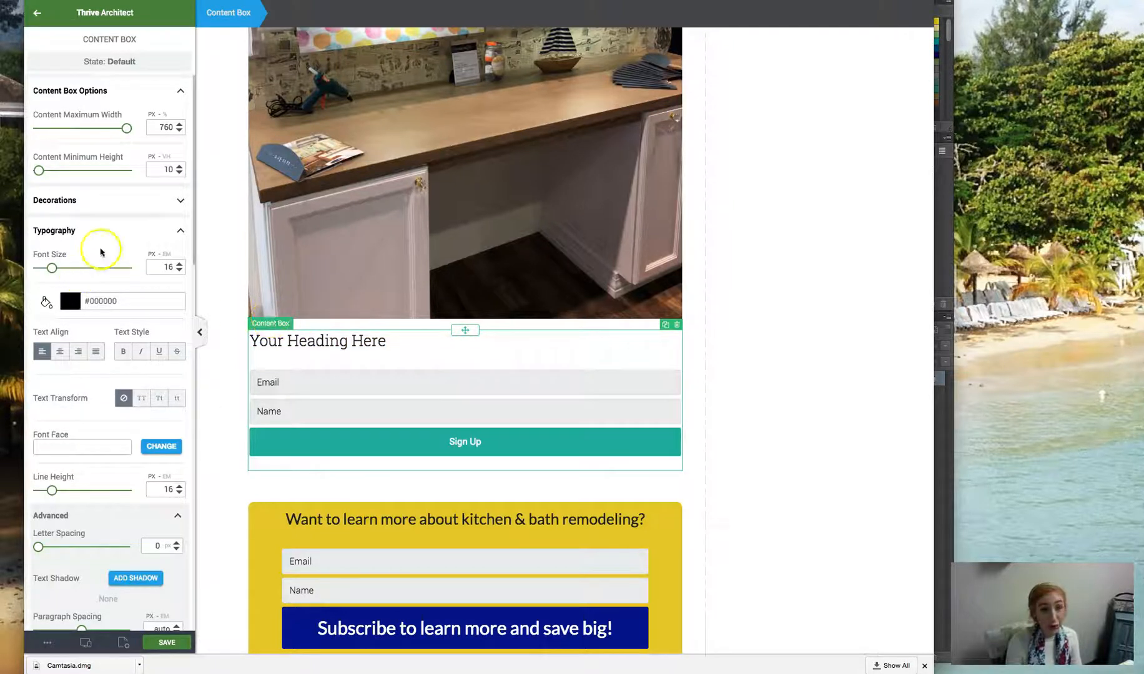
scroll(109, 250, "down", 10)
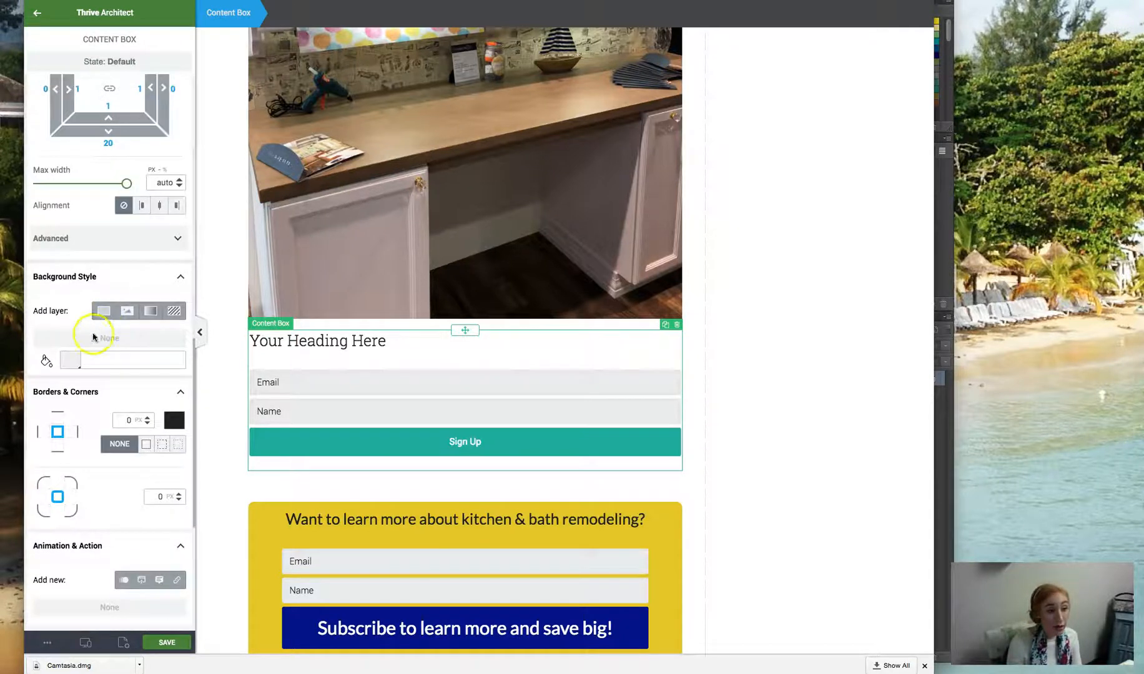
left_click(70, 360)
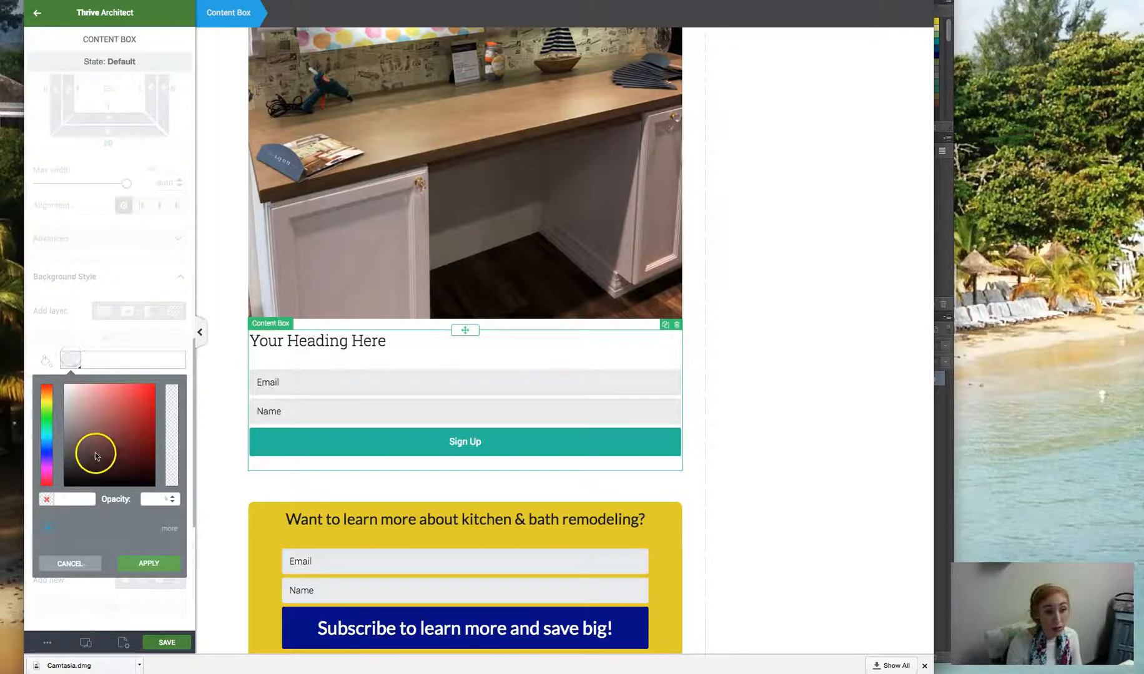
left_click(46, 400)
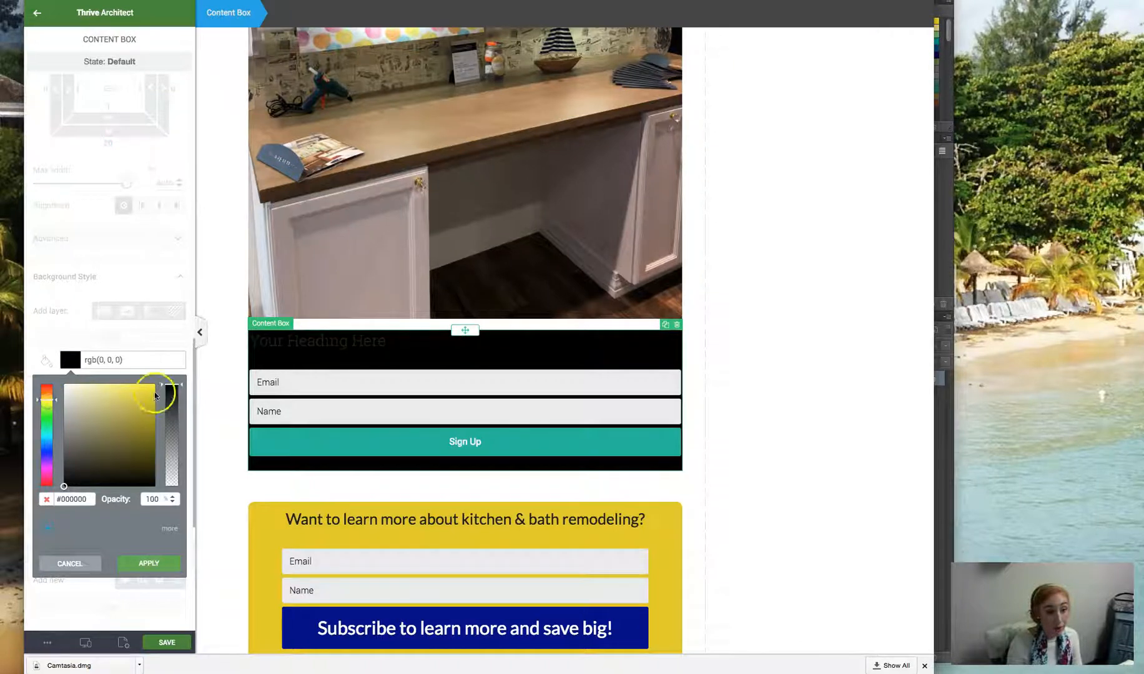